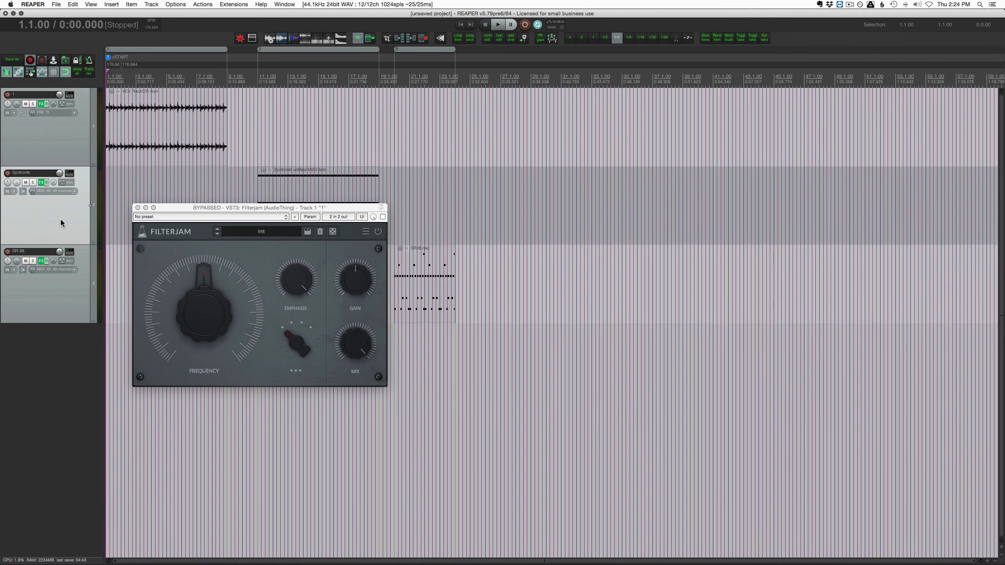
- Play the audio item on track 1 with Filterjam bypassed and stop playback after a few bars
left_click(120, 154)
scroll(120, 155, "up", 5)
left_click_drag(209, 208, 202, 193)
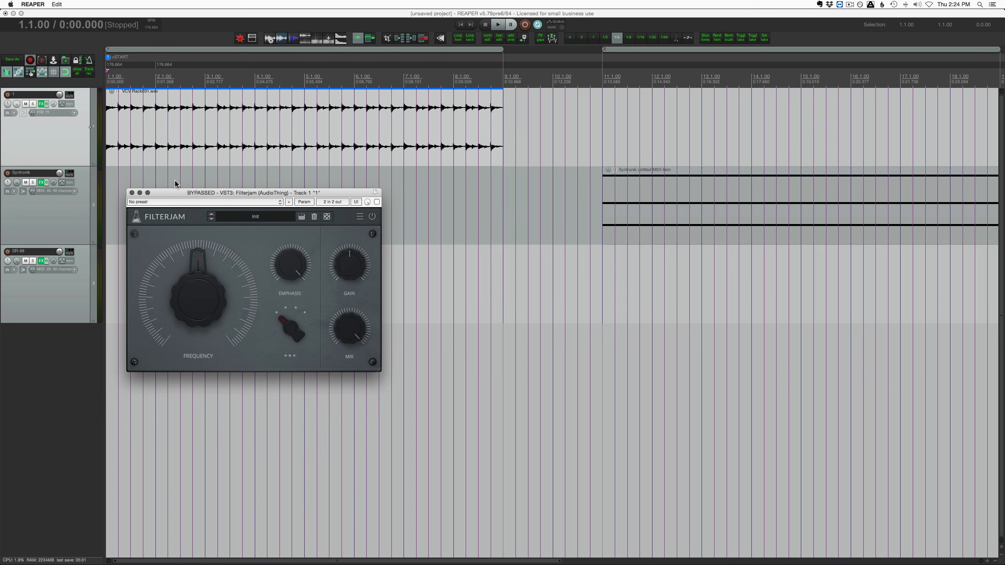
left_click(79, 146)
key("space")
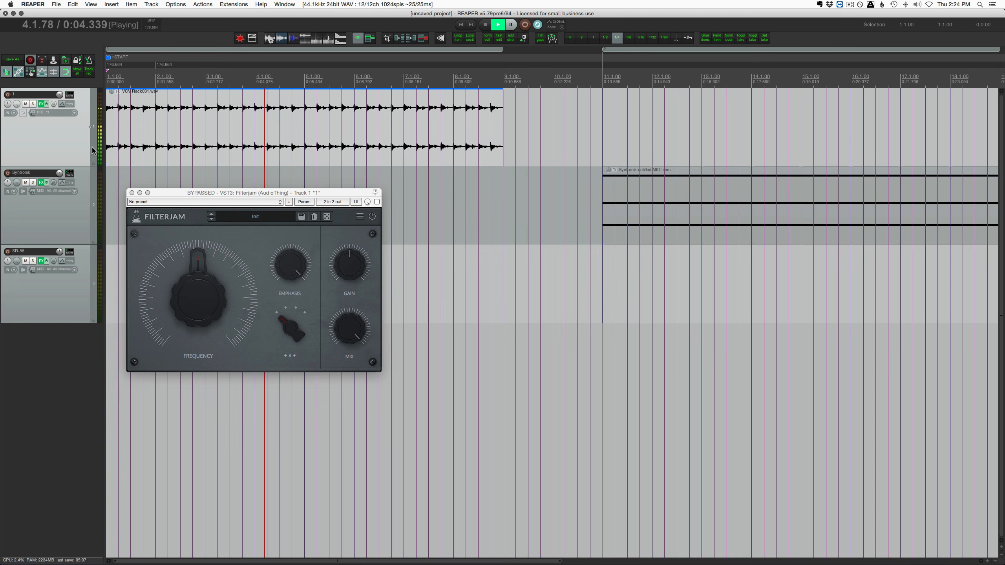
key("space")
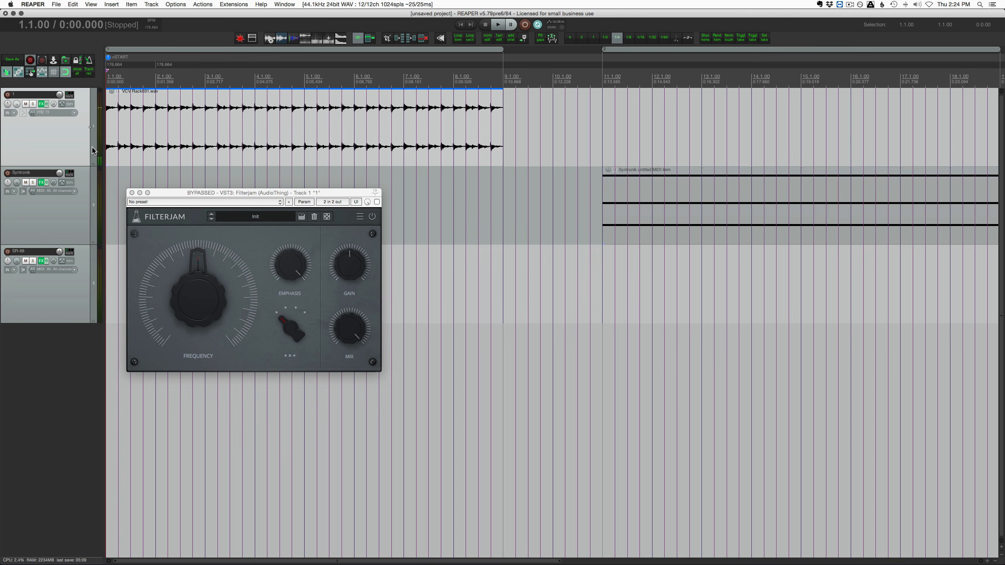
- Open the Filterjam window of the Syntronik track and place the edit cursor at 11.1.00, the start of its MIDI item
scroll(174, 161, "down", 3)
right_click(41, 182)
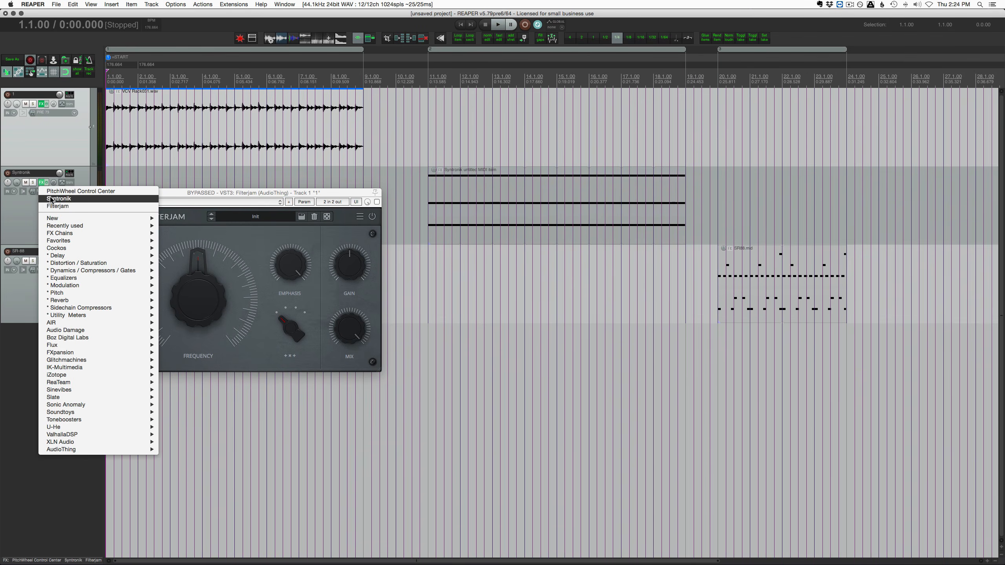
left_click(57, 206)
left_click(428, 156)
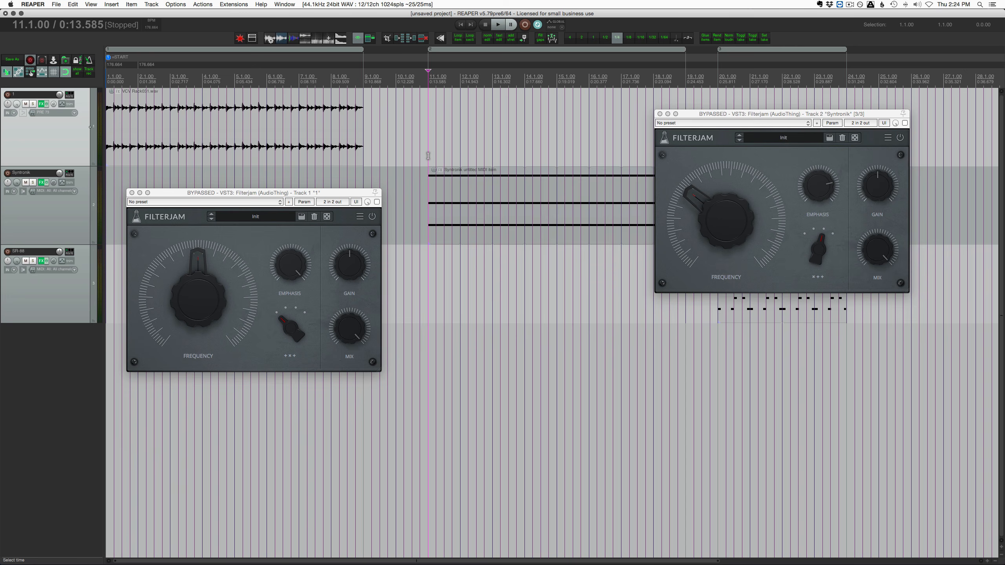
- Open the Syntronik instrument on the second track and examine its arpeggiator page
right_click(42, 186)
left_click(57, 198)
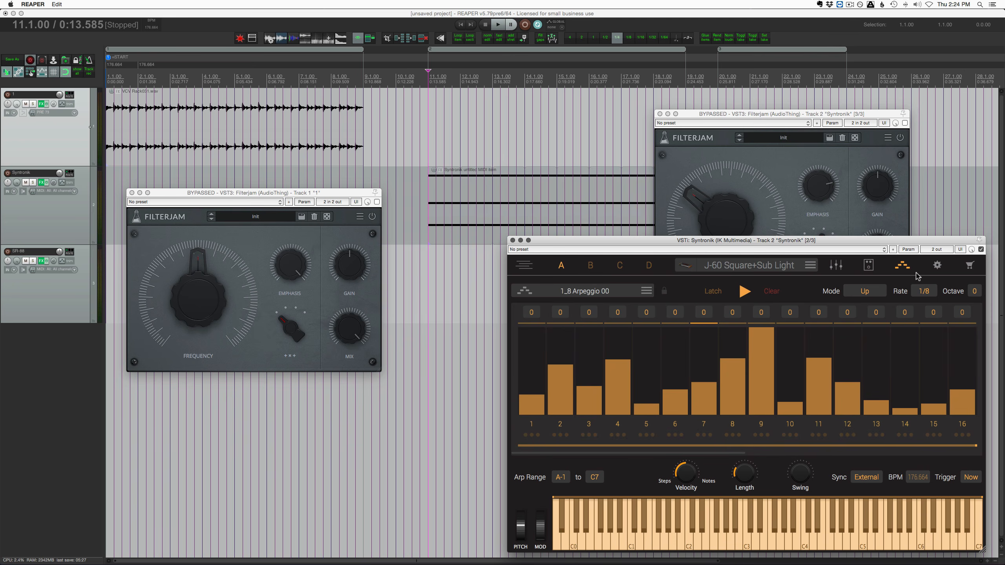
left_click(904, 265)
left_click_drag(902, 240, 849, 265)
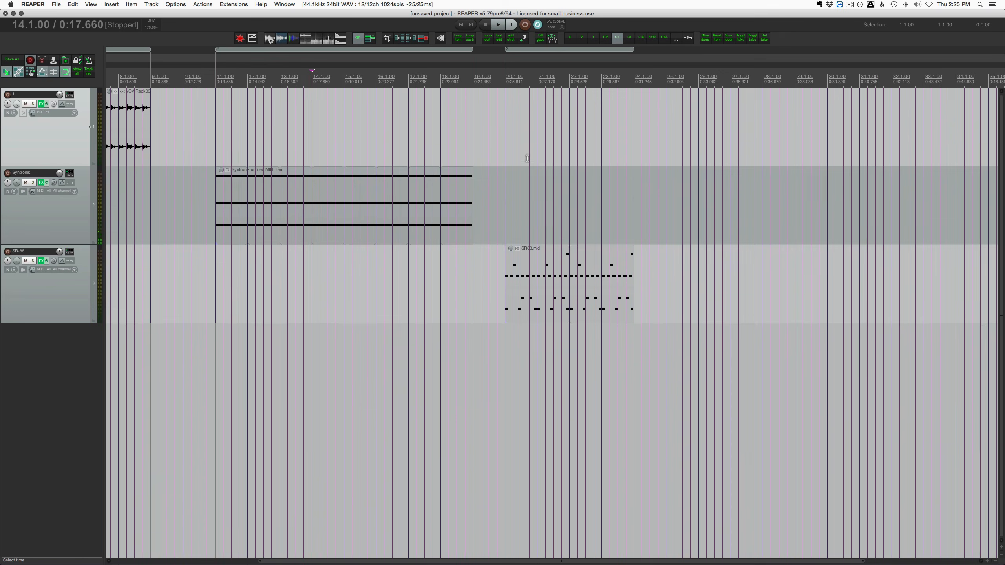
- Place the edit cursor at 20.1.00 and open a plugin of the third track to examine it
left_click(504, 207)
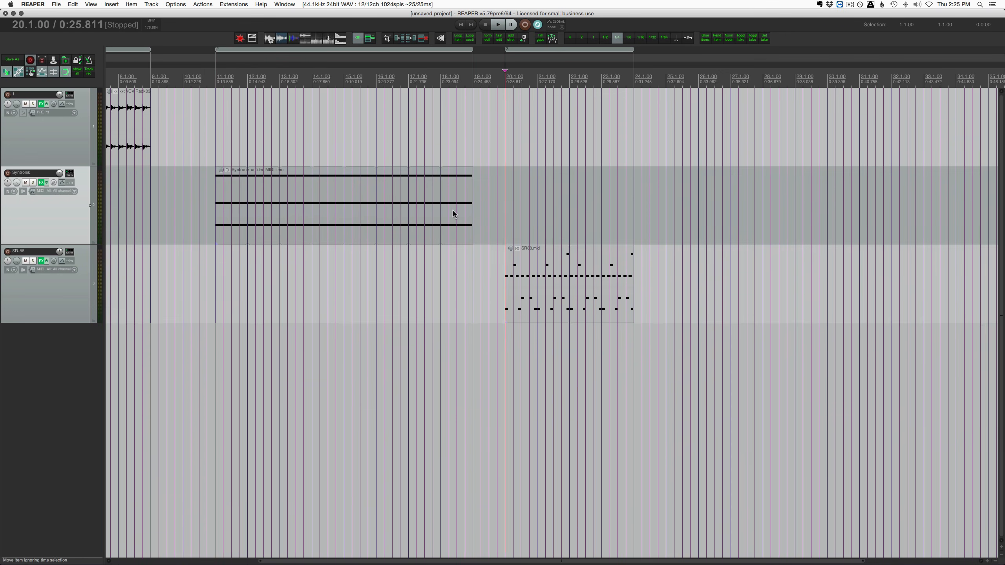
right_click(41, 264)
left_click(47, 273)
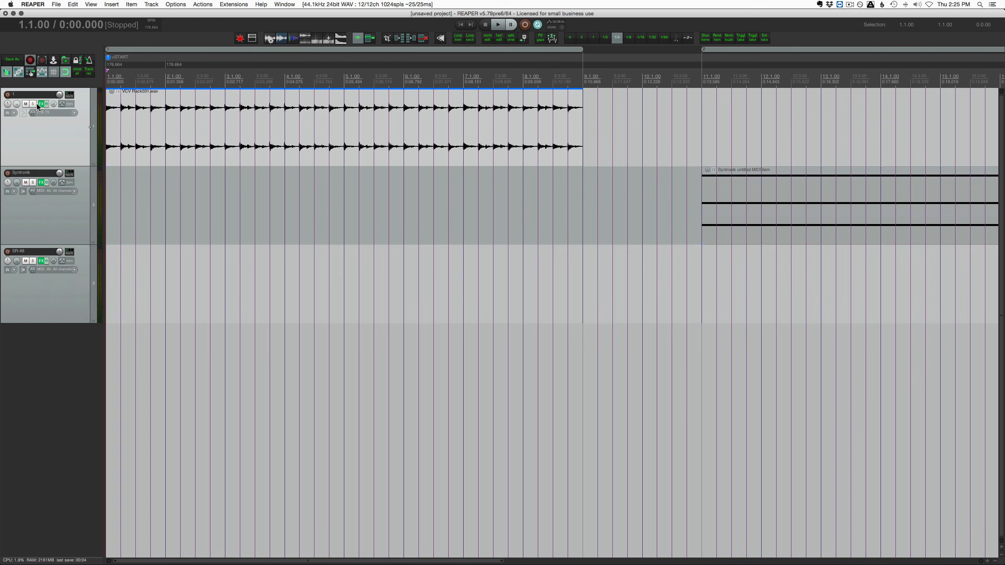
- Open Filterjam on track 1 and take it out of bypass
right_click(39, 104)
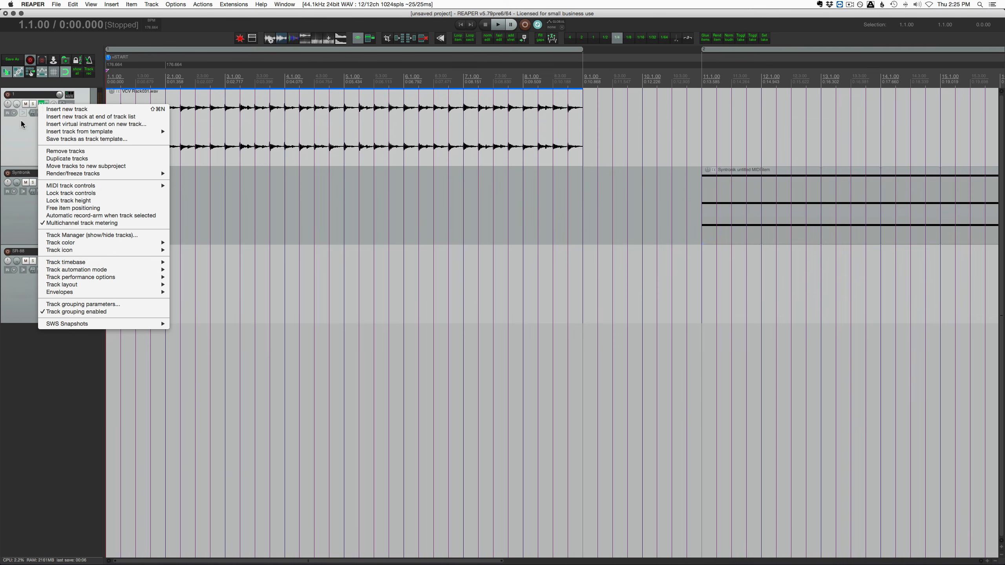
key("Escape")
right_click(41, 106)
left_click(70, 112)
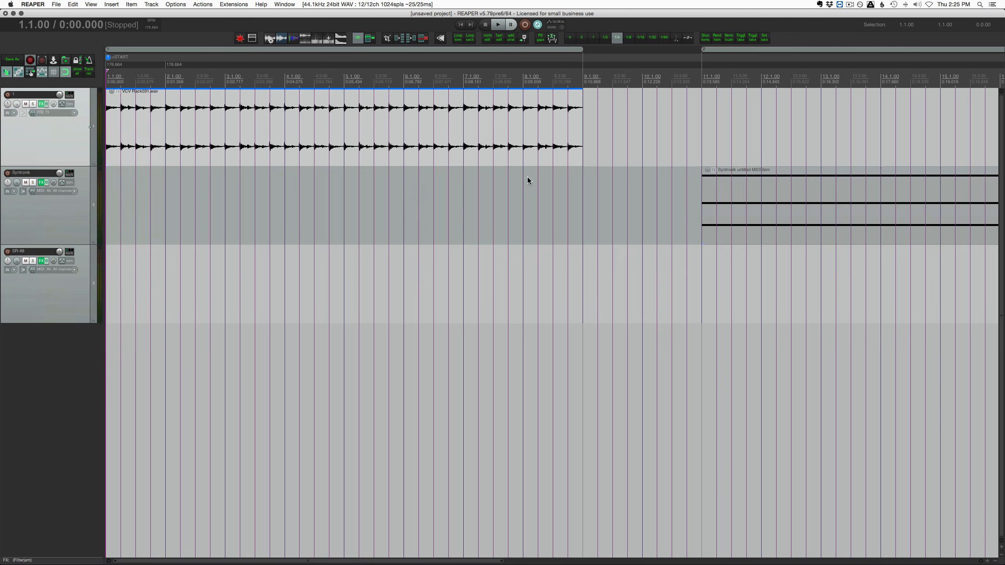
left_click(377, 201)
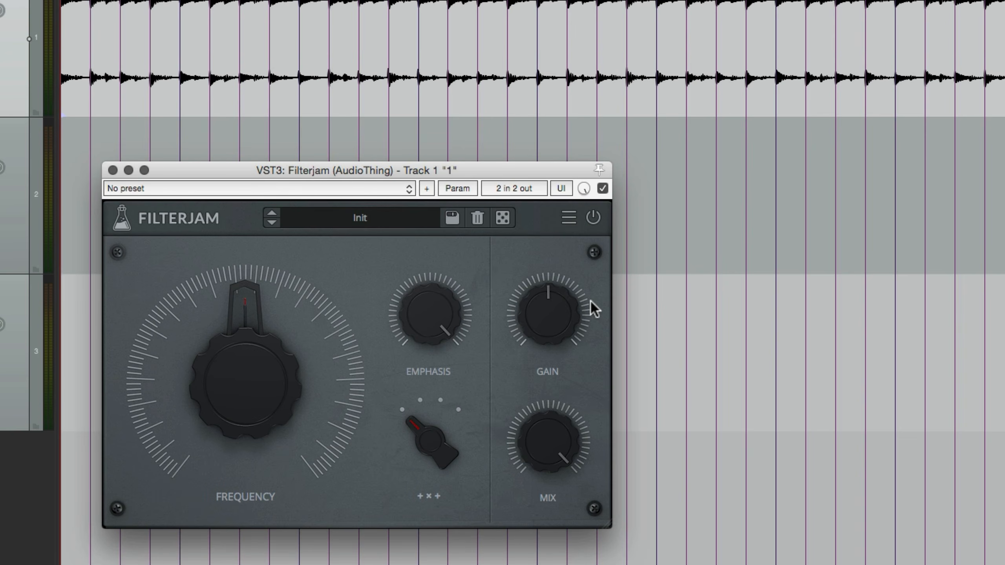
- Audition Filterjam on track 1 during playback, sweeping Frequency up, switching the mode to ++× and sweeping Frequency back down
key("space")
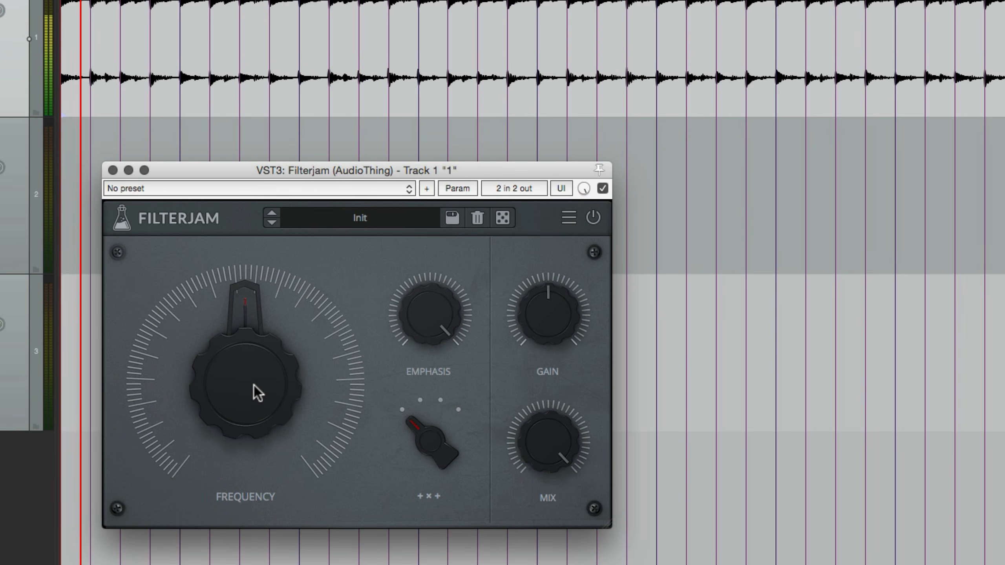
left_click_drag(254, 385, 206, 214)
left_click(418, 410)
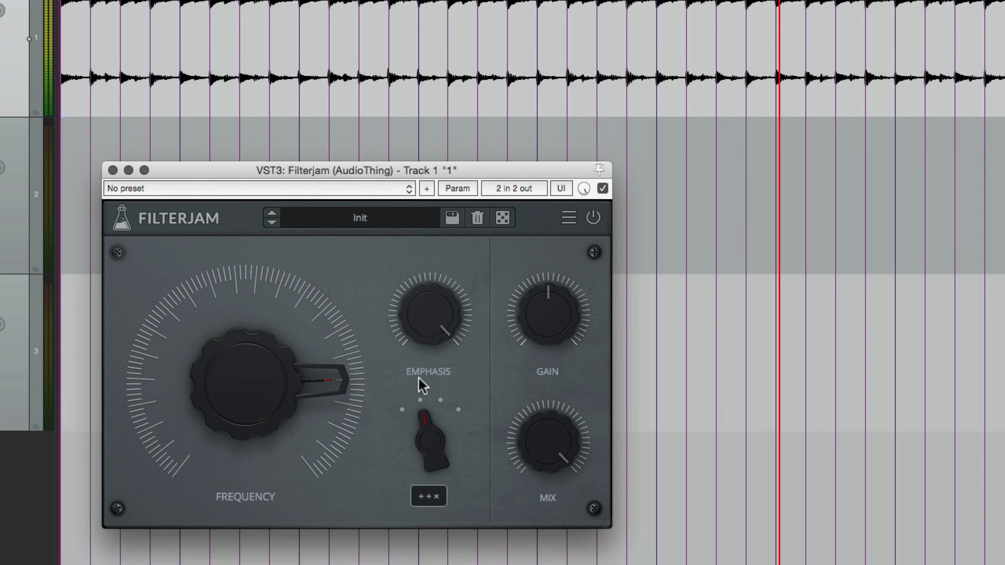
left_click_drag(283, 380, 287, 523)
left_click(374, 74)
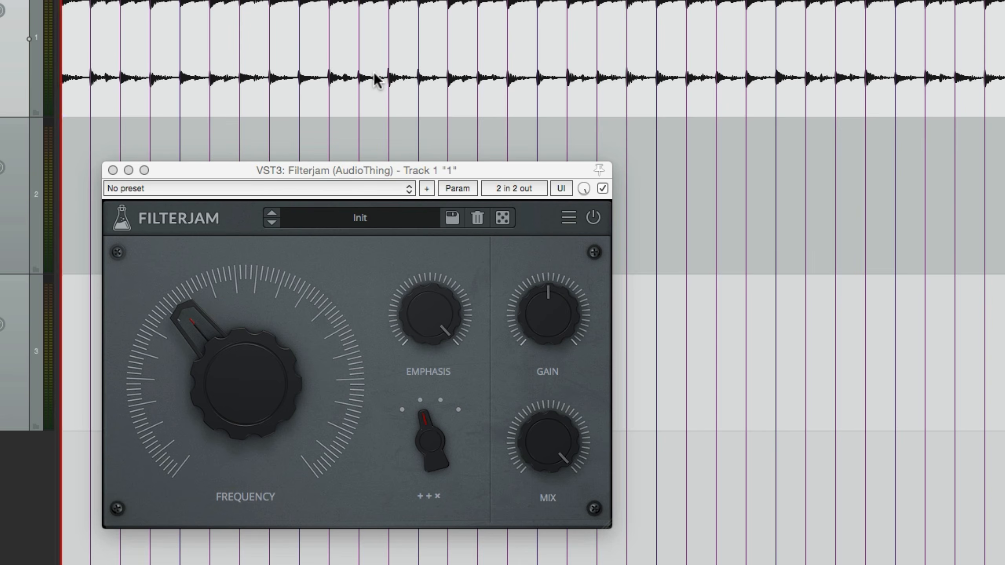
- Raise Filterjam's Frequency to about 73% during playback, switch the mode to ×++ and sweep Frequency through 85% and 72%
left_click(234, 389)
left_click_drag(234, 388, 231, 247)
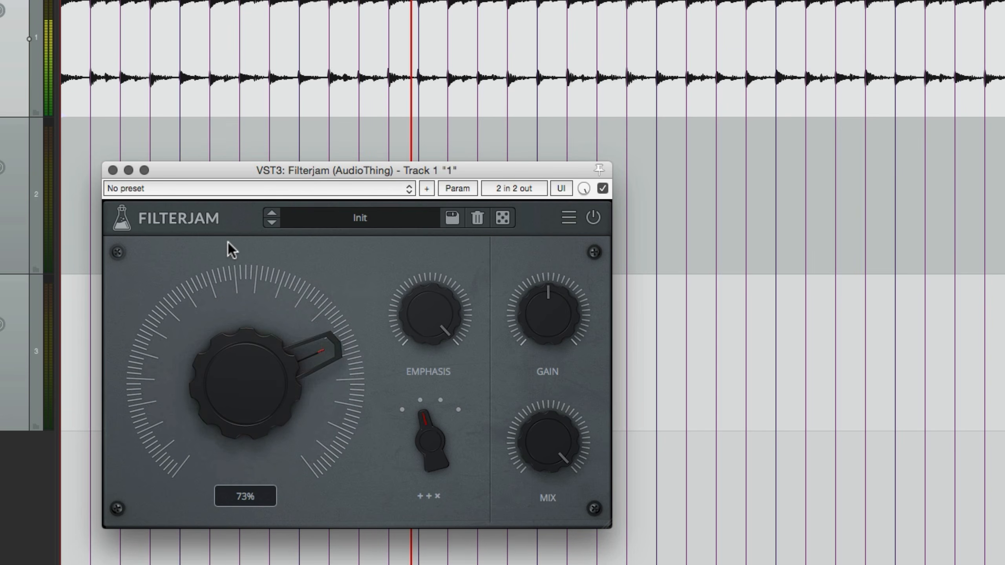
left_click(433, 413)
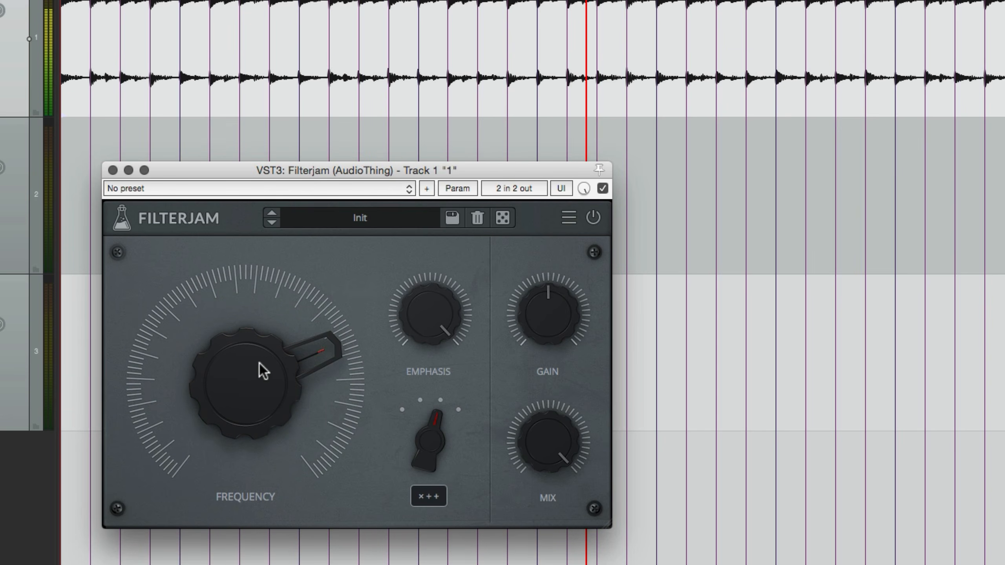
left_click_drag(258, 370, 249, 323)
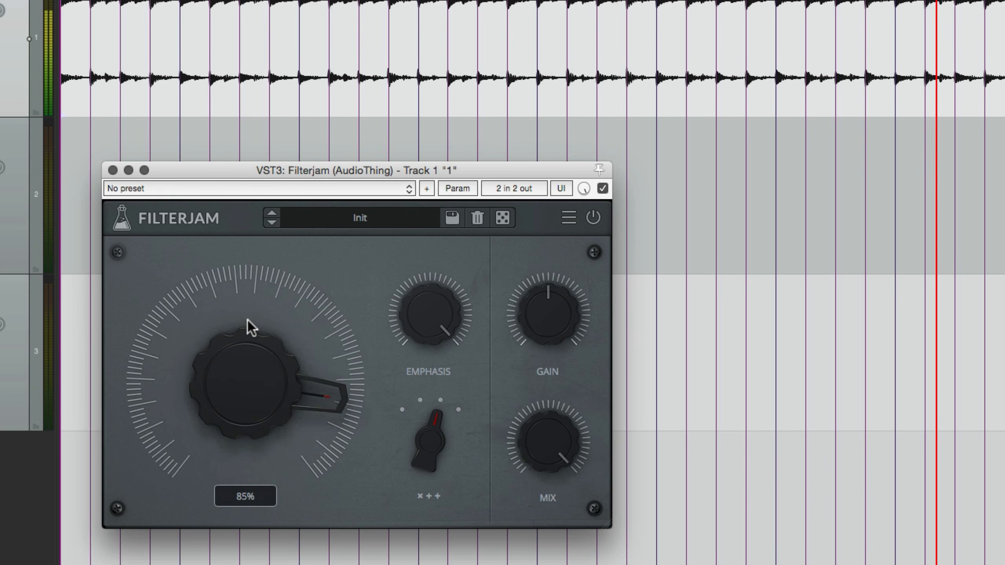
double_click(255, 358)
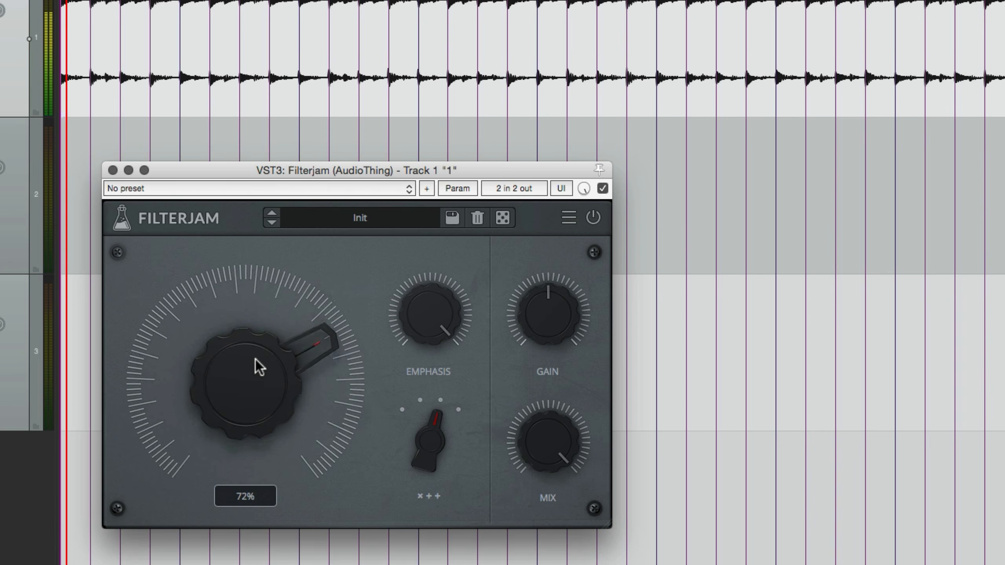
- Switch Filterjam's mode to ×+× and sweep the Frequency knob to audition it
left_click(444, 427)
left_click_drag(243, 388, 274, 360)
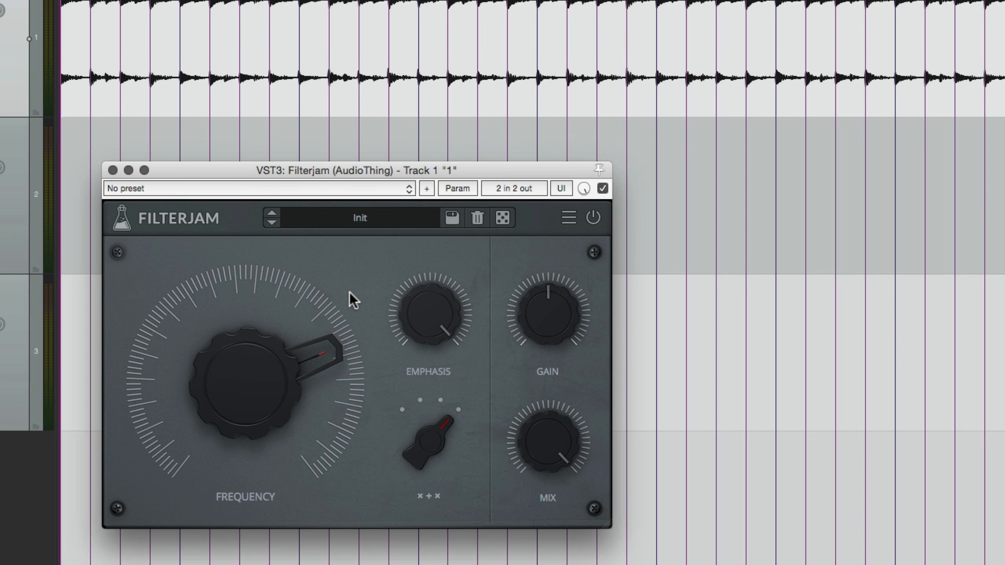
left_click_drag(347, 298, 352, 283)
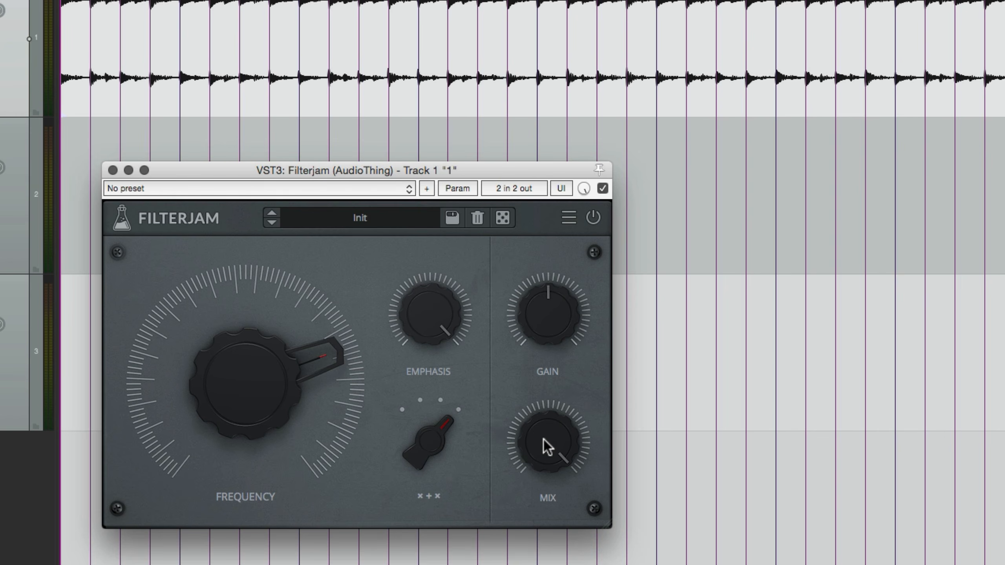
- Lock Filterjam's Mix and Gain knobs against randomization
mouse_move(539, 465)
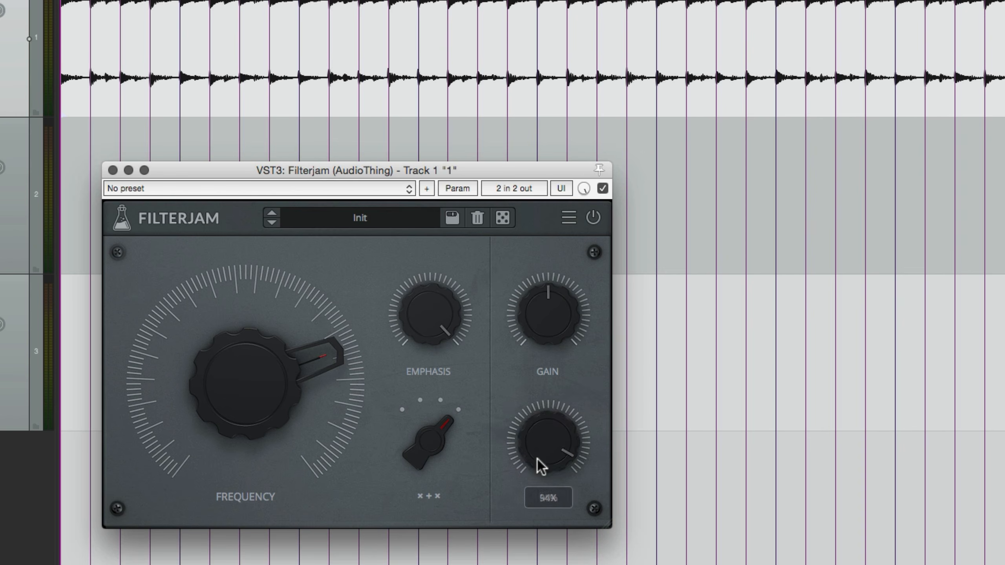
right_click(543, 436)
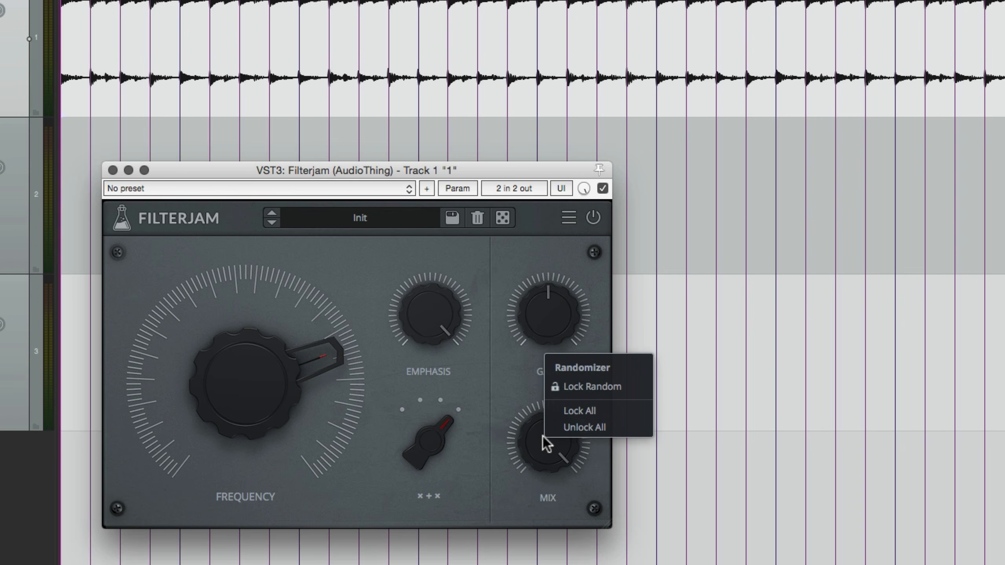
left_click(581, 388)
right_click(546, 309)
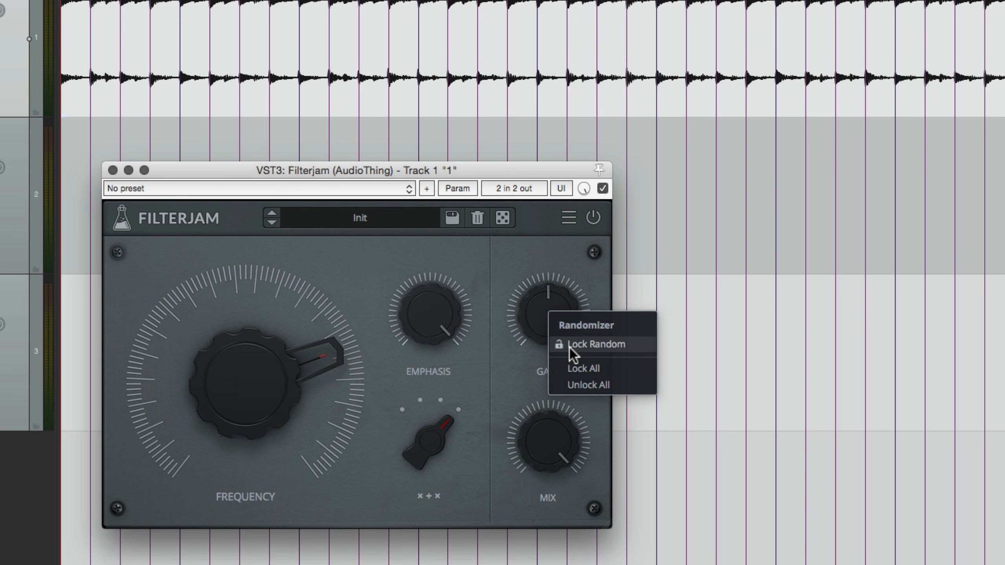
left_click(571, 348)
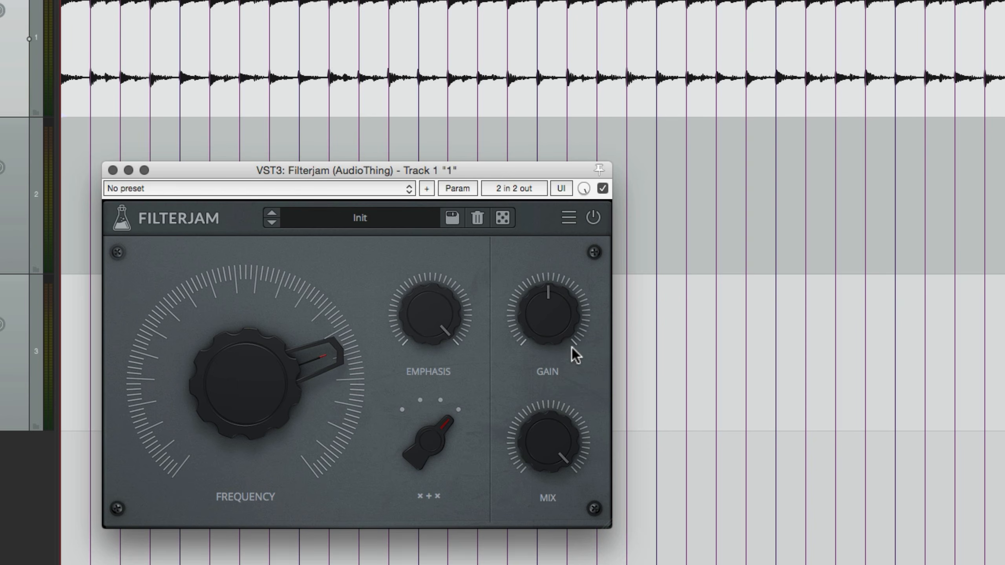
- Randomize Filterjam's unlocked parameters repeatedly while track 1 plays, auditioning each variation
left_click(504, 219)
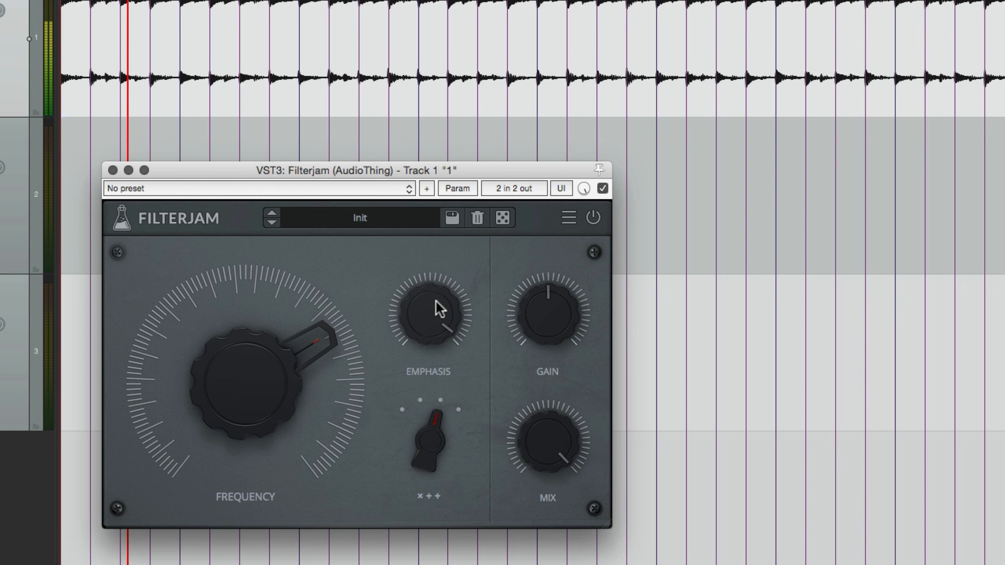
left_click(501, 219)
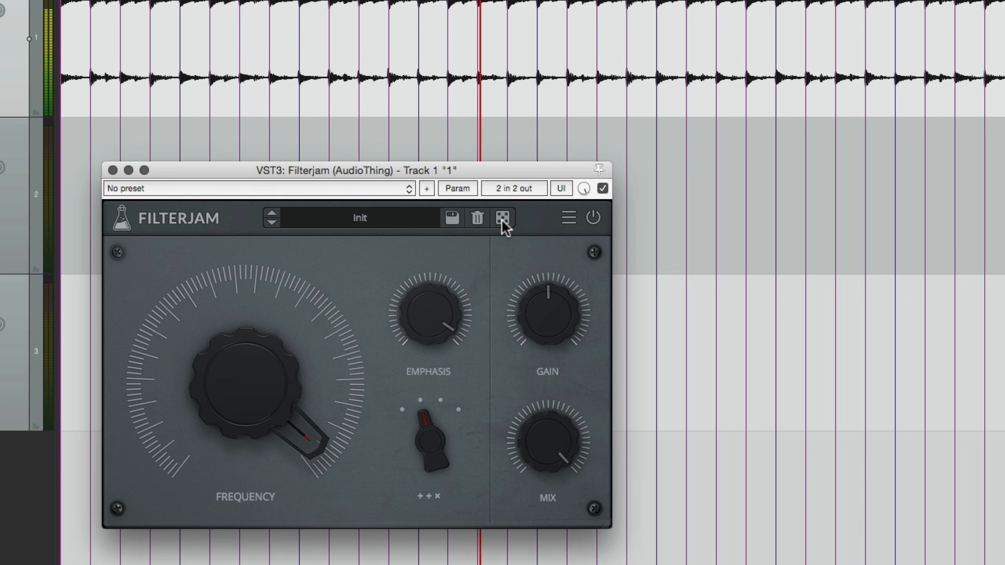
left_click(502, 220)
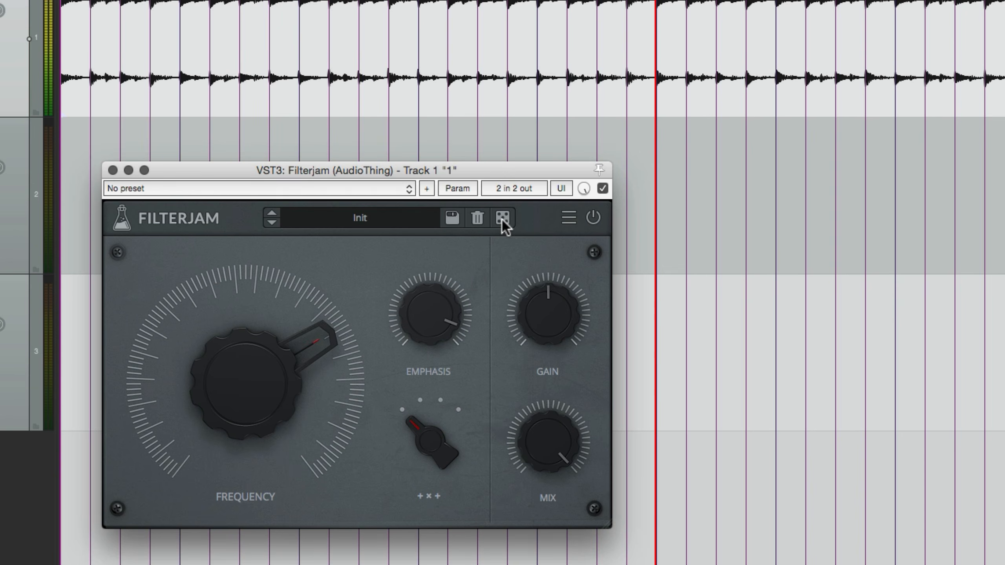
left_click(503, 219)
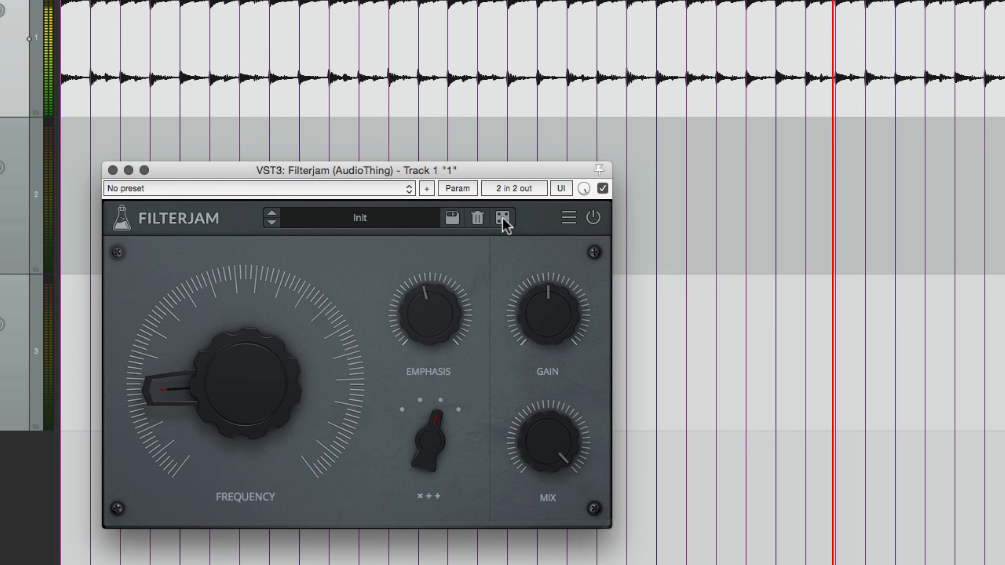
left_click(502, 217)
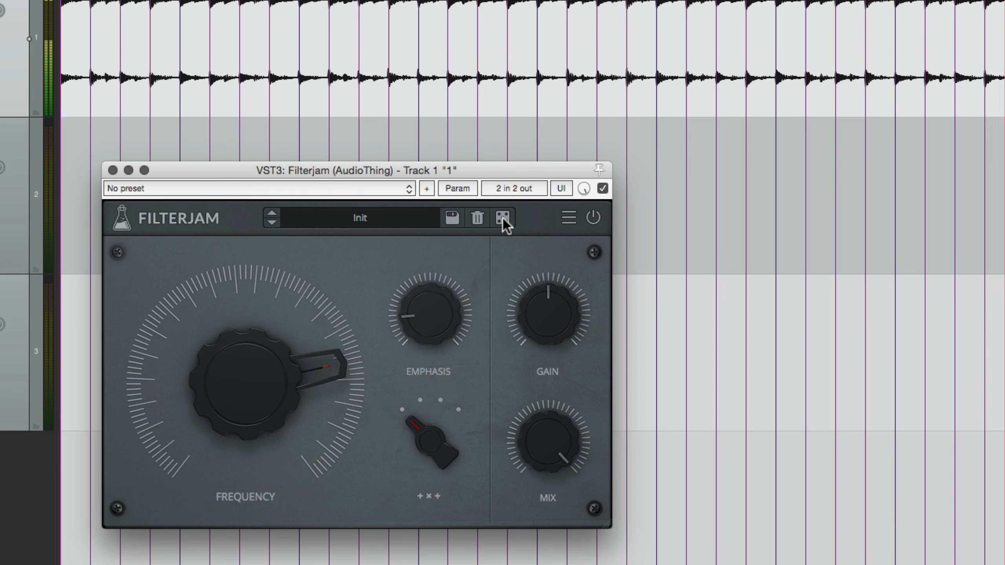
left_click(502, 218)
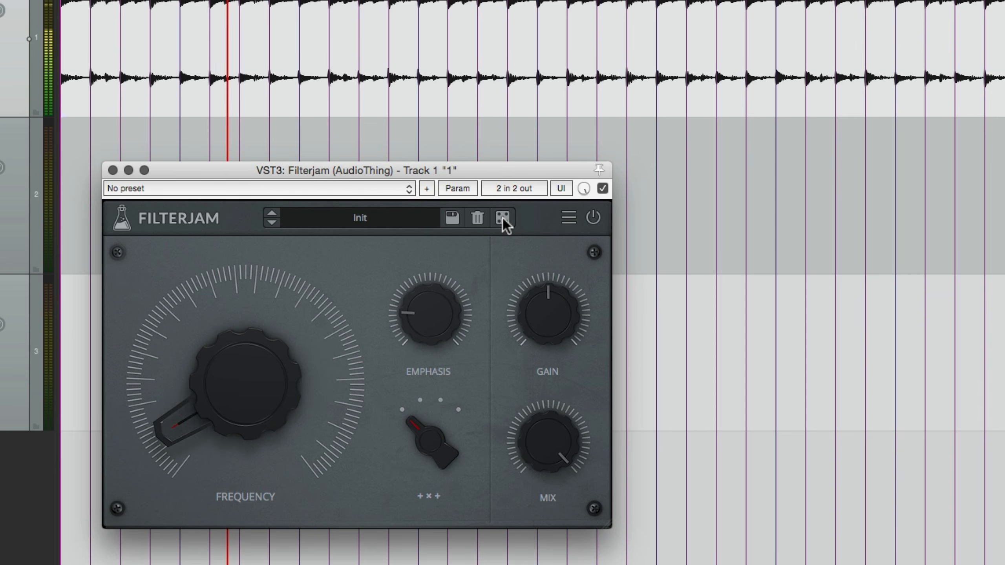
left_click(503, 218)
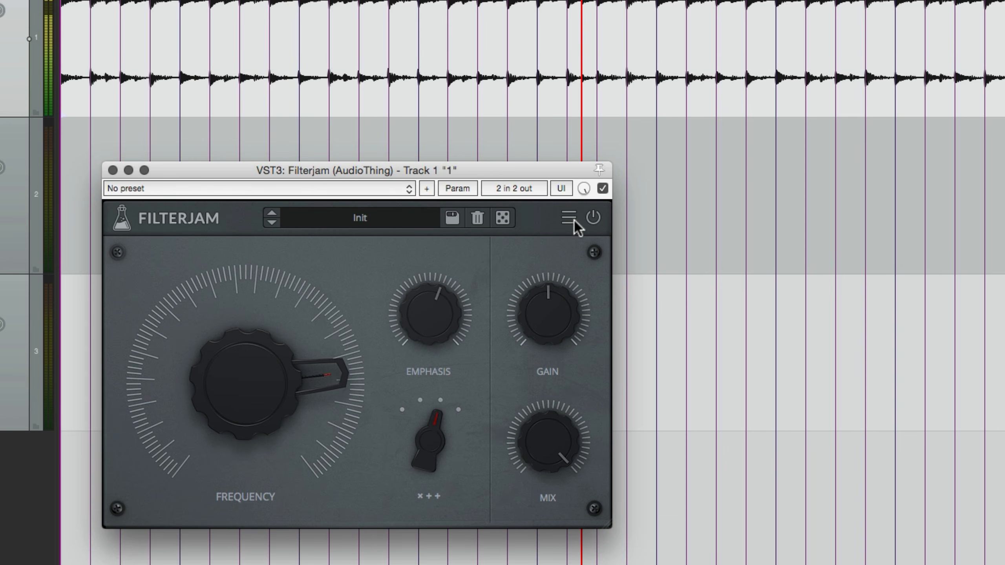
left_click(592, 219)
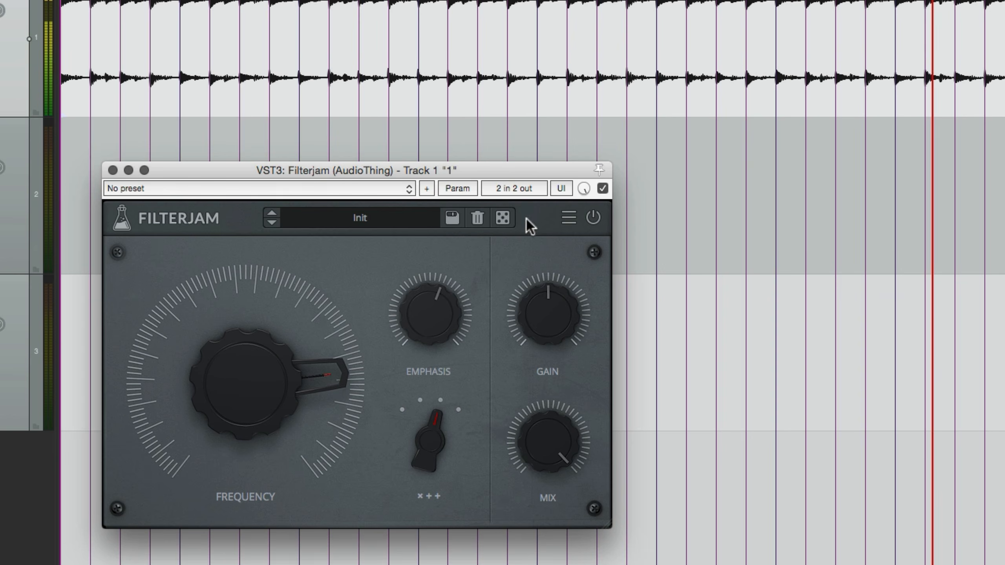
left_click(499, 221)
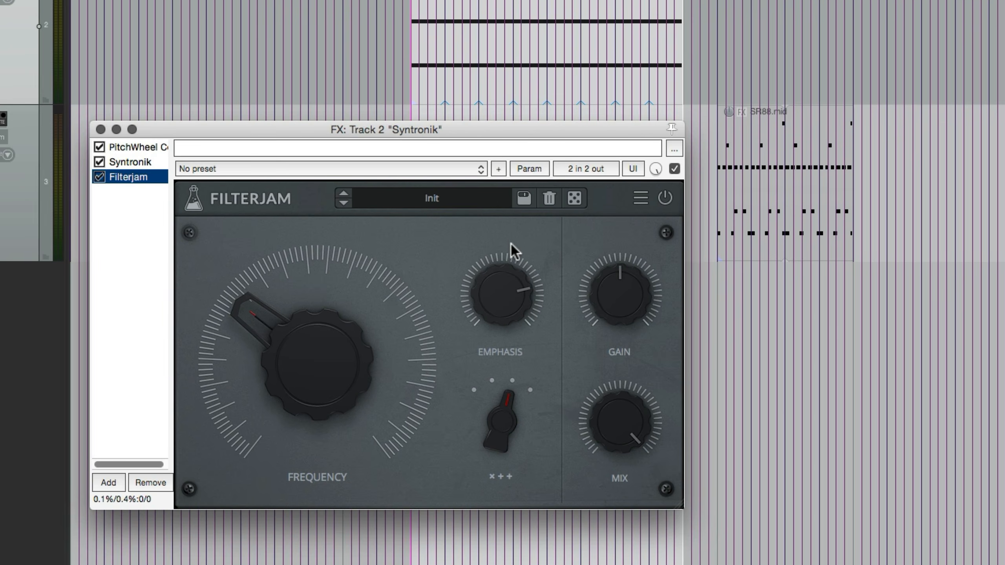
- Play the Syntronik track, sweep its Filterjam Frequency up and switch the filter mode to ×+×
key("space")
left_click_drag(345, 340, 304, 153)
left_click_drag(486, 437, 507, 356)
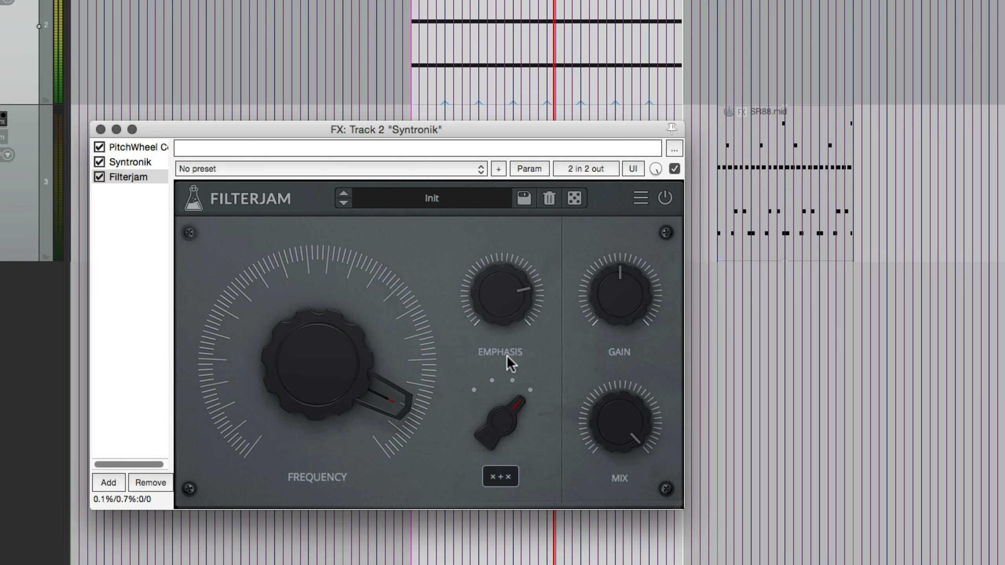
- Audition Filterjam's ×+×, ++× and +×+ modes on the Syntronik track, sweeping Frequency in each and down to about 34% in +×+
left_click_drag(352, 357, 480, 505)
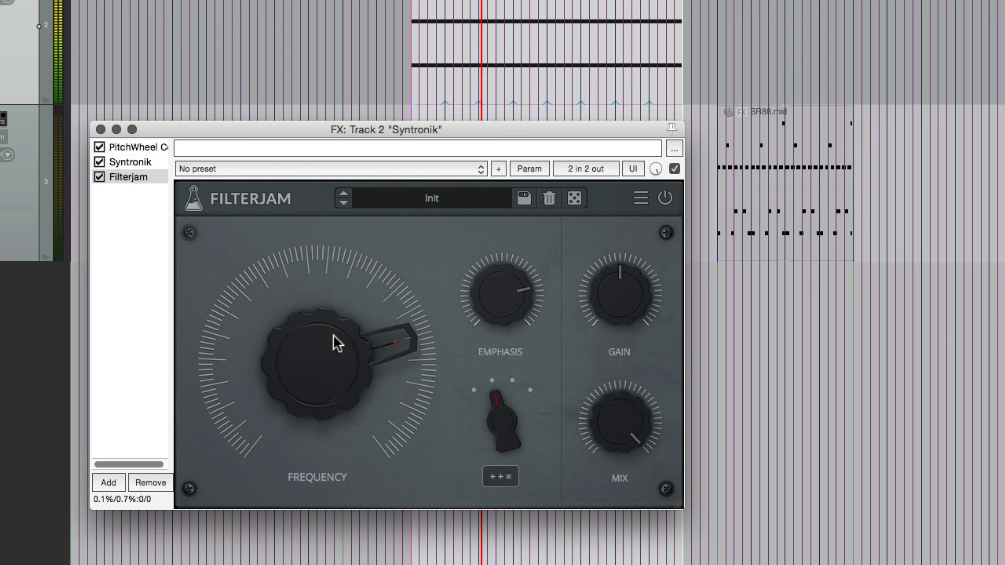
left_click_drag(334, 341, 490, 473)
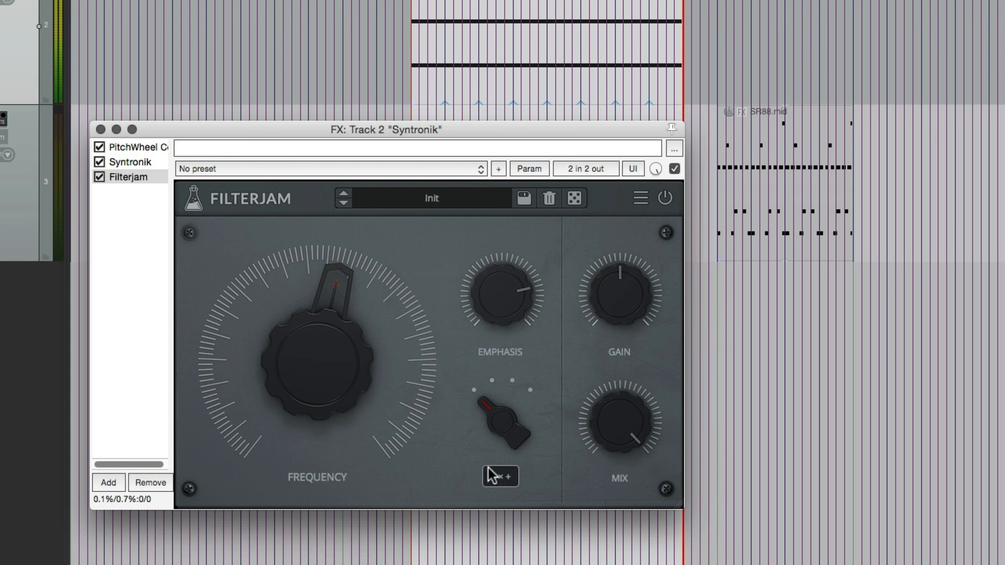
left_click_drag(387, 361, 330, 418)
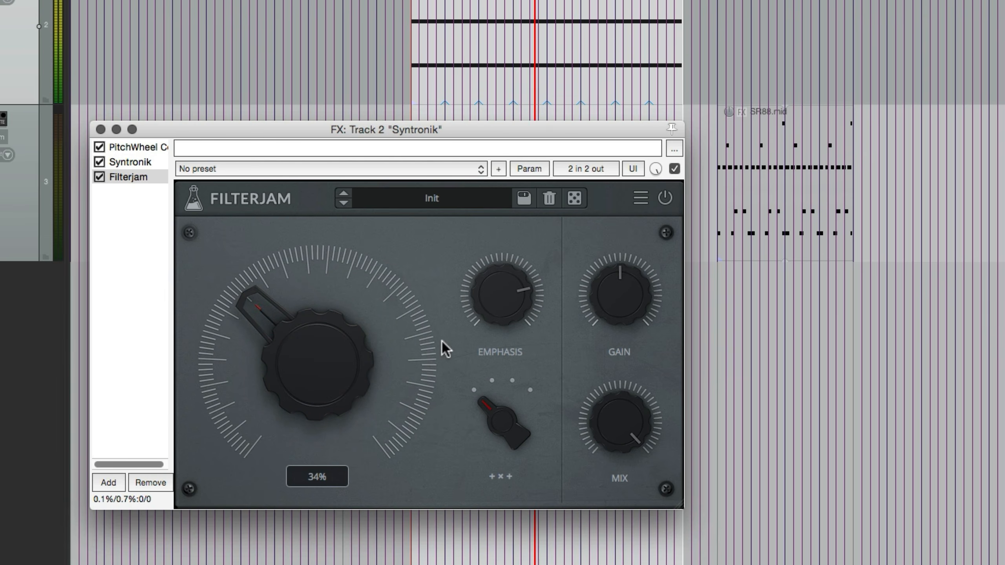
- Randomize Filterjam's unlocked parameters several times while the Syntronik track plays, auditioning each variation
left_click(576, 201)
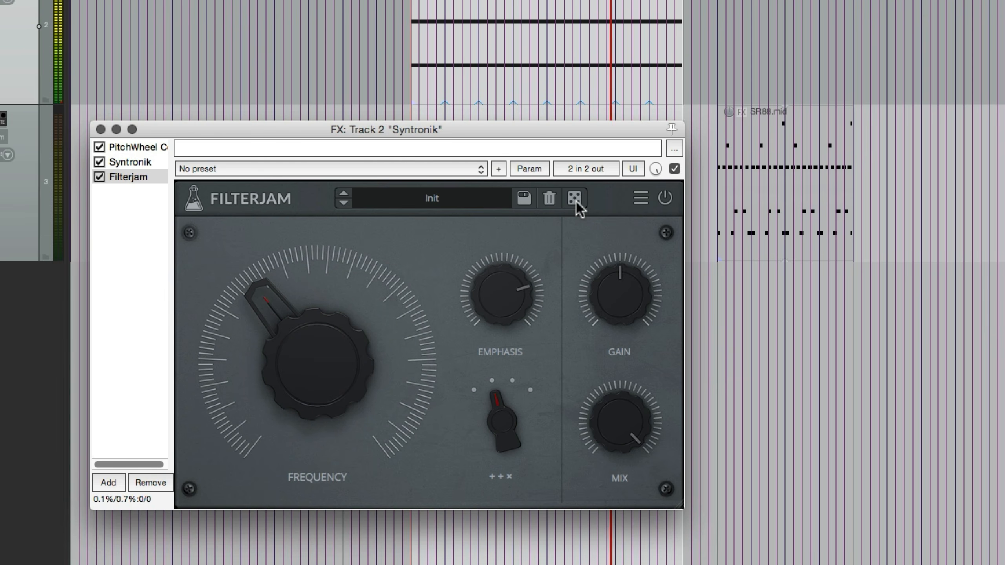
left_click(576, 203)
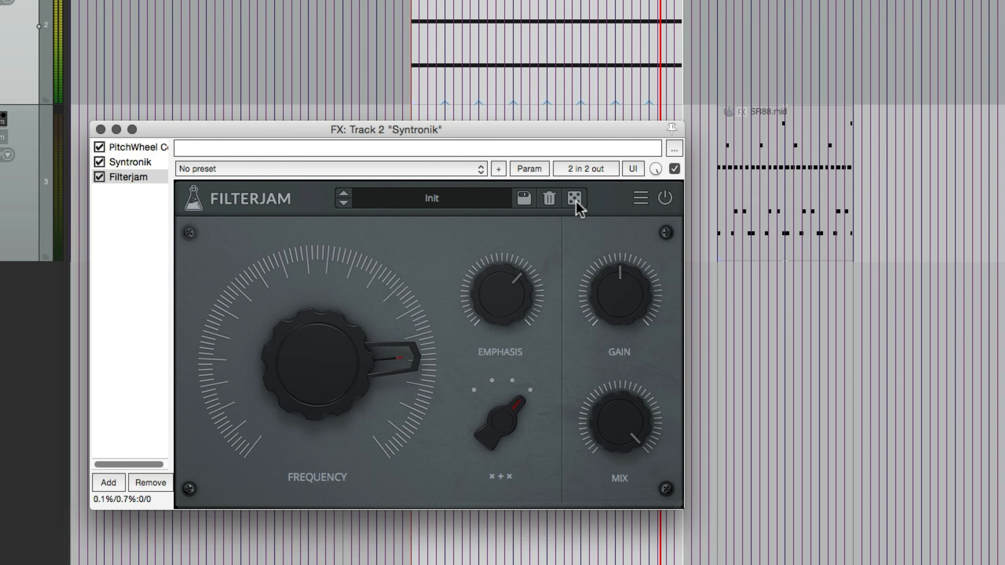
left_click(575, 200)
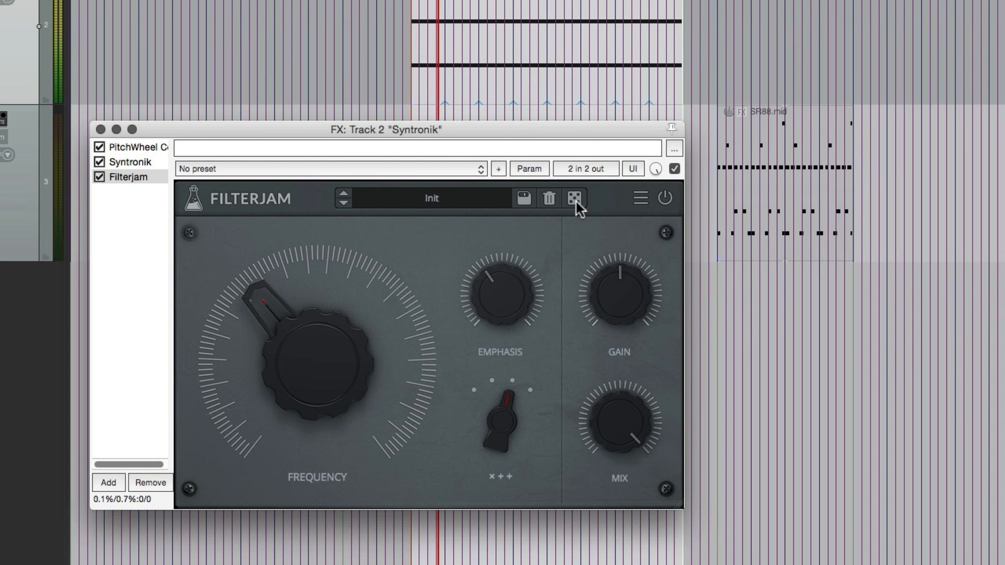
left_click(577, 202)
left_click(576, 201)
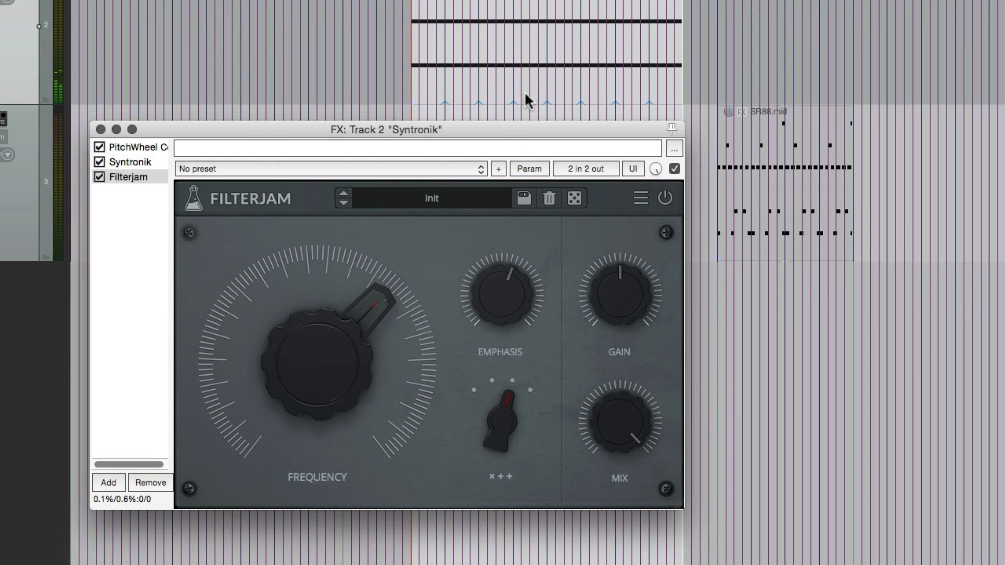
- Switch the Syntronik track's Filterjam to mode ++× and sweep its Frequency knob during playback
mouse_move(522, 127)
left_mouse_down()
mouse_move(522, 149)
mouse_move(527, 141)
left_mouse_up()
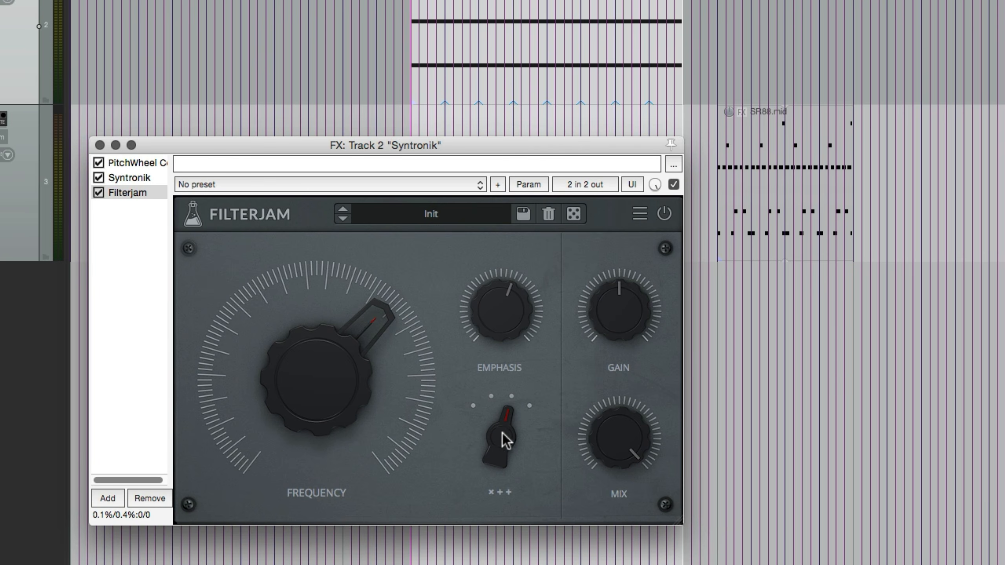
left_click_drag(502, 433, 501, 473)
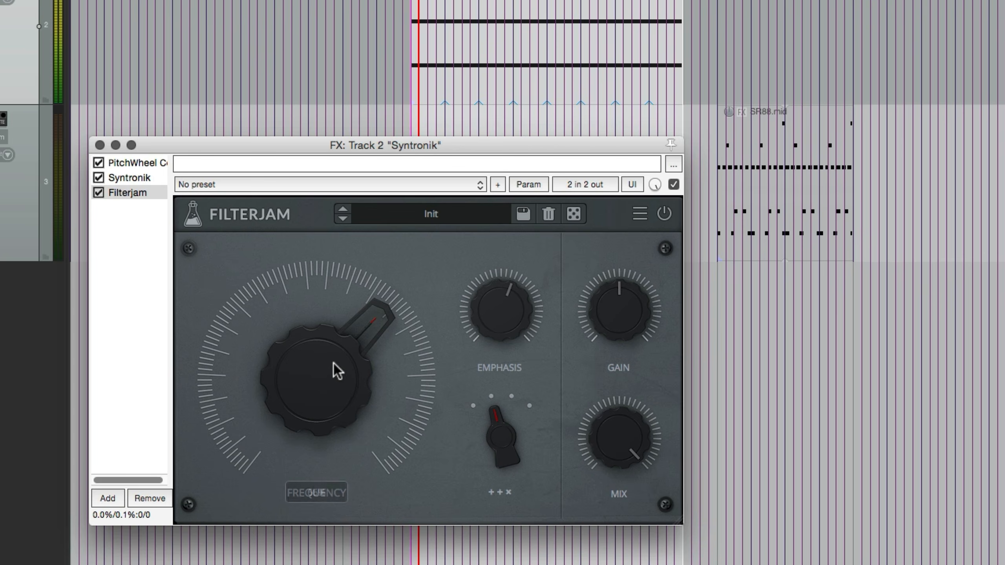
mouse_move(332, 363)
left_mouse_down()
mouse_move(337, 341)
mouse_move(345, 377)
left_mouse_up()
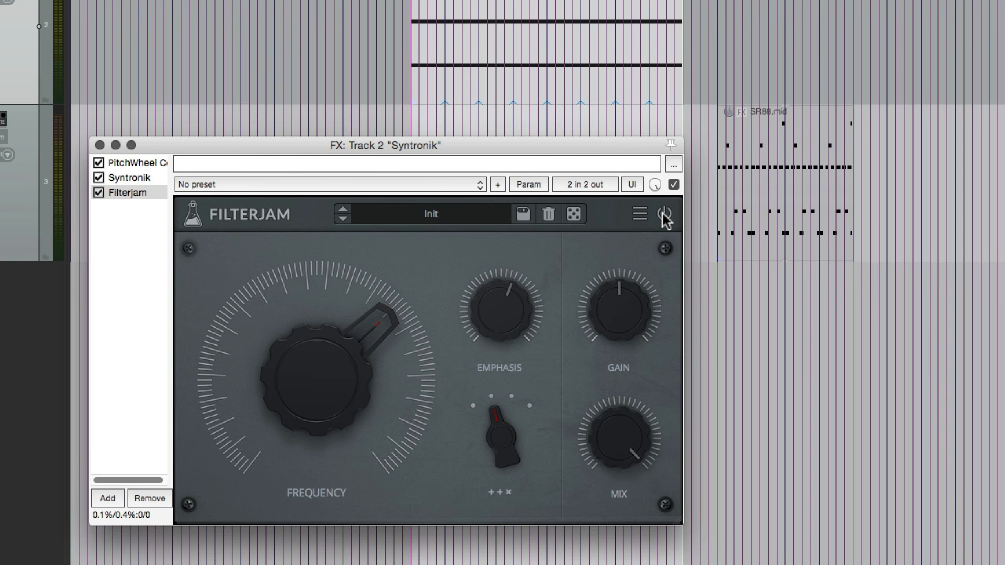
key("space")
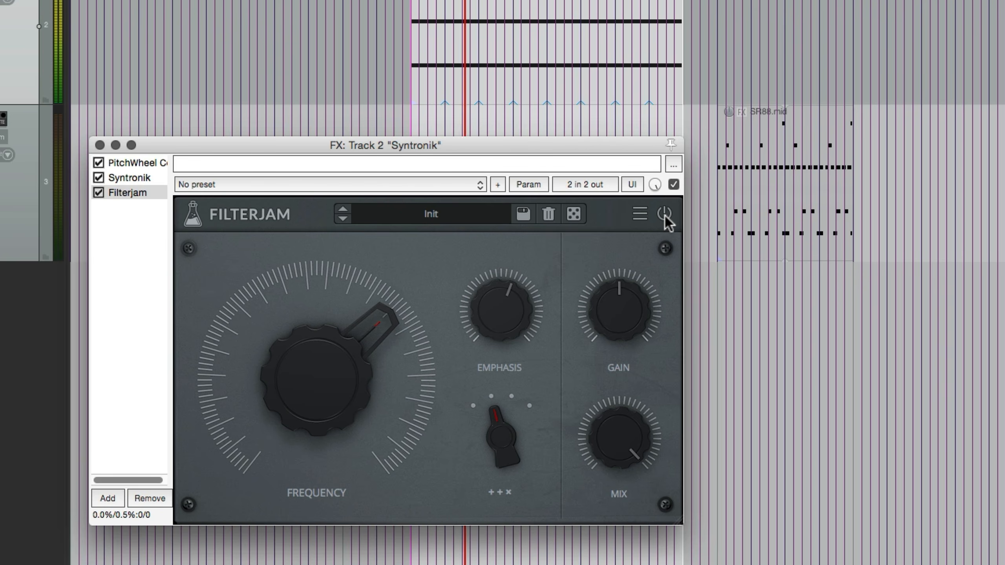
left_click_drag(328, 342, 339, 295)
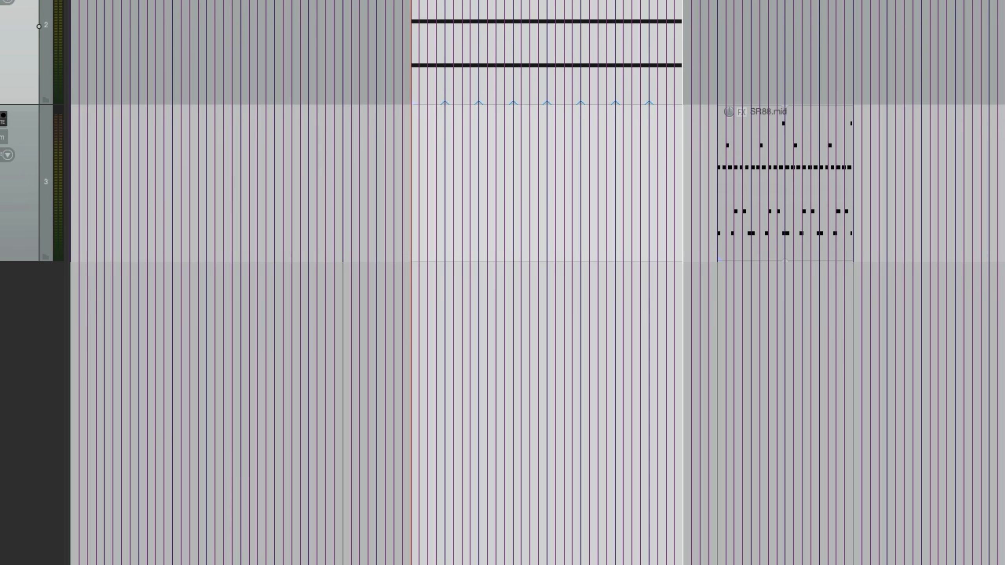
- Open Filterjam on the SR-88 track and play the SR88 MIDI item
right_click(1, 141)
left_click(4, 170)
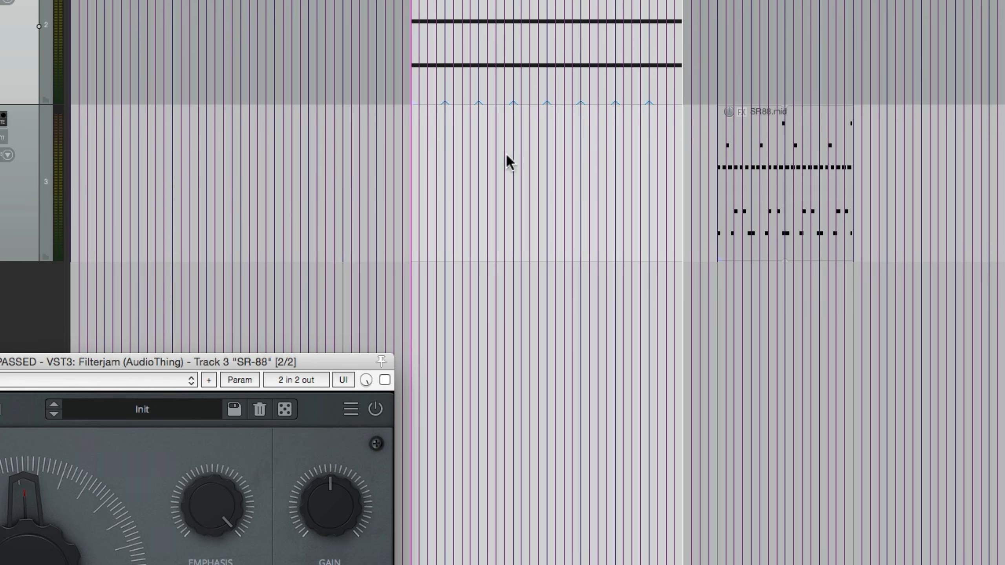
left_click(763, 184)
key("space")
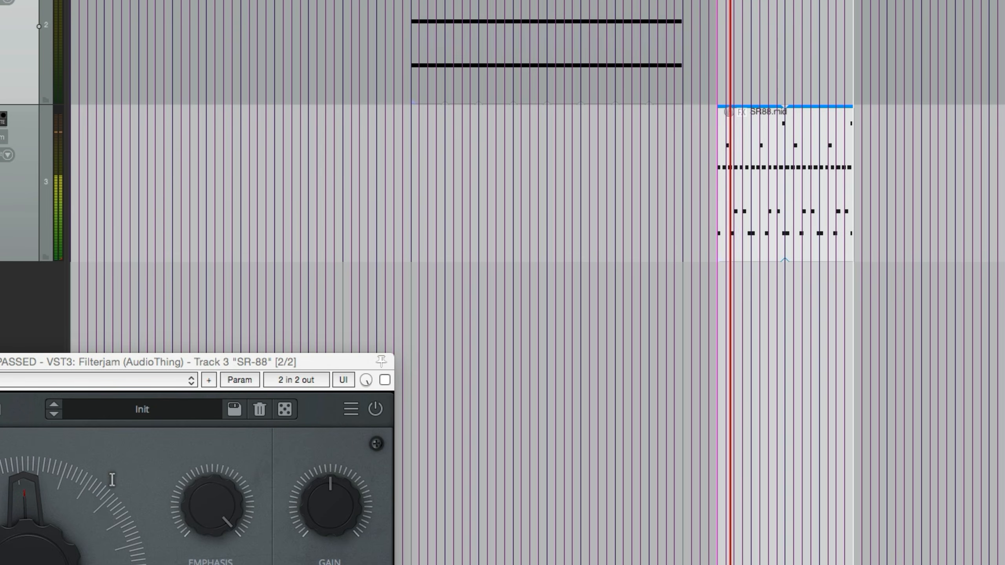
left_click_drag(136, 370, 396, 179)
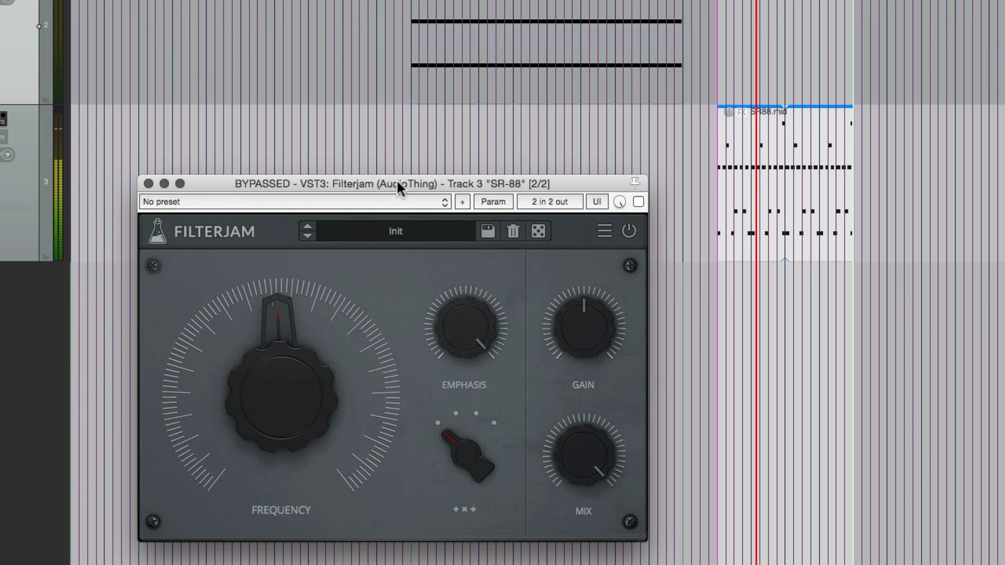
- Enable the SR-88 track's bypassed Filterjam, sweep its Frequency knob down and up, and lower Emphasis slightly
left_click(638, 202)
left_click_drag(274, 365, 267, 420)
mouse_move(478, 336)
left_mouse_down()
mouse_move(473, 386)
mouse_move(475, 341)
left_mouse_up()
left_click_drag(285, 411, 274, 279)
- Audition Filterjam's ++×, ×++ and ×+× modes on the SR-88 drums, sweeping the Frequency knob in each mode
left_click(456, 430)
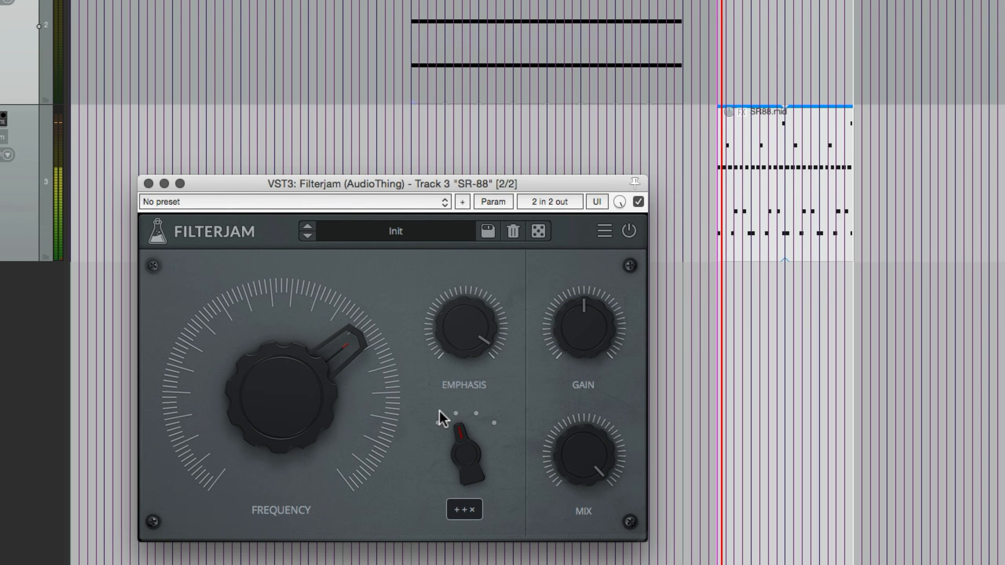
left_click_drag(291, 394, 296, 479)
left_click_drag(460, 469, 473, 410)
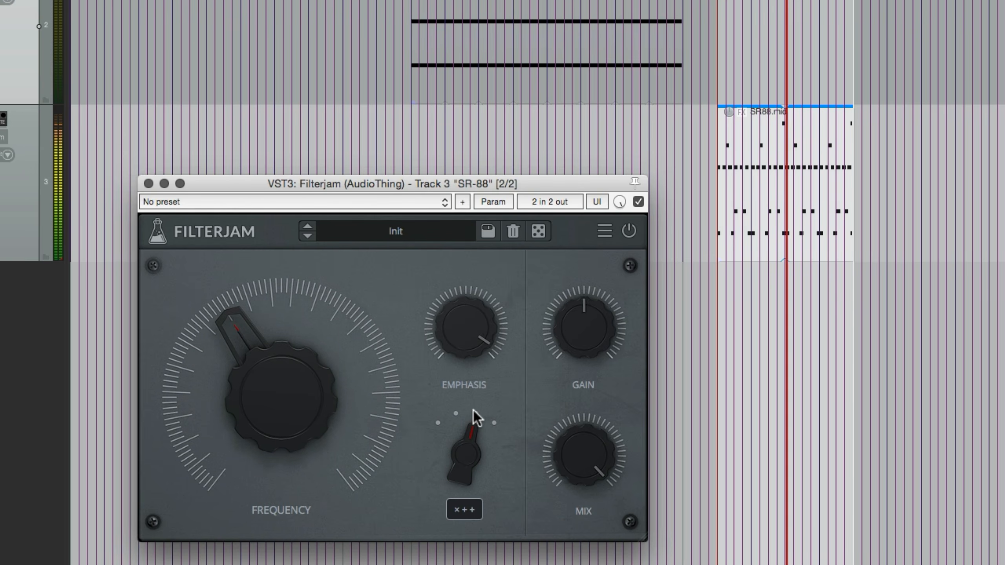
left_click_drag(220, 380, 227, 231)
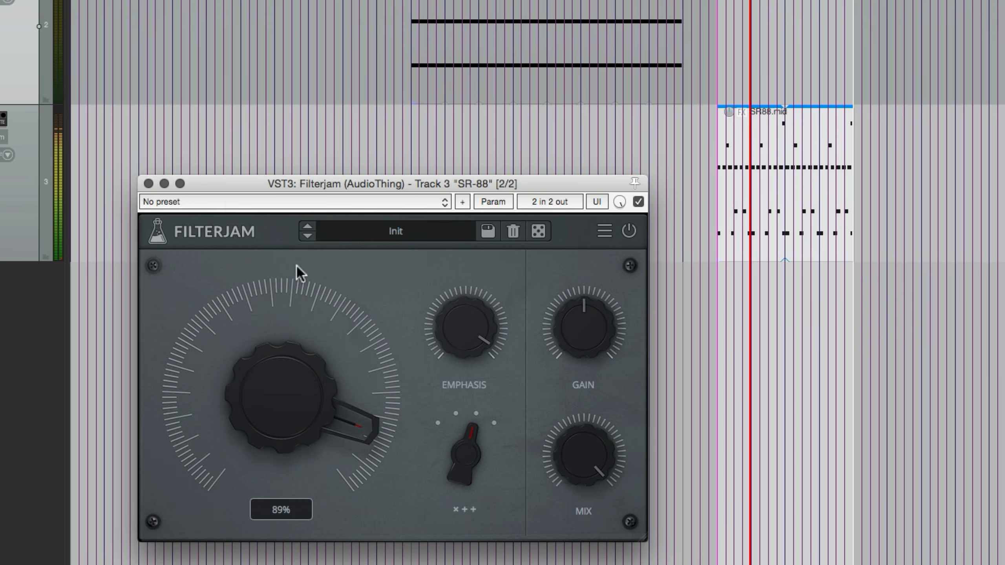
left_click_drag(465, 442, 459, 411)
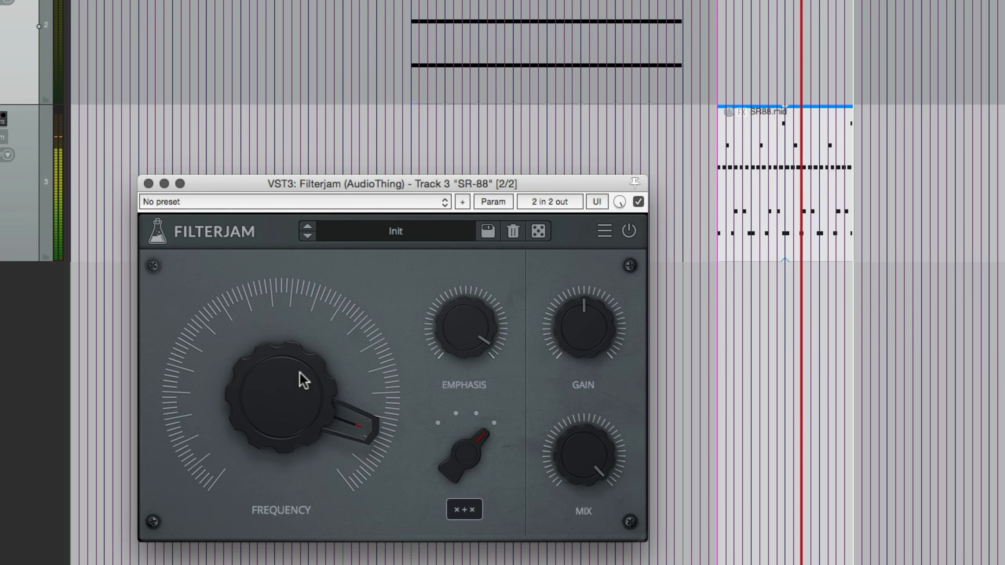
left_click_drag(303, 382, 305, 509)
- Open the SR-88 instrument and turn down the Snare, Hi Hat 1, Hi Hat 2 and Cymbal volumes to isolate the kick
right_click(40, 261)
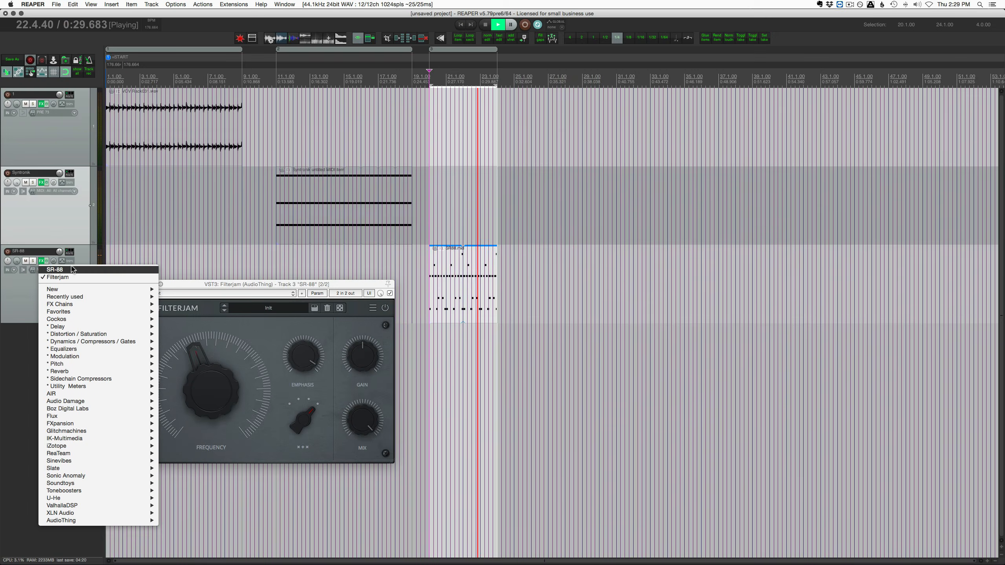
left_click(484, 242)
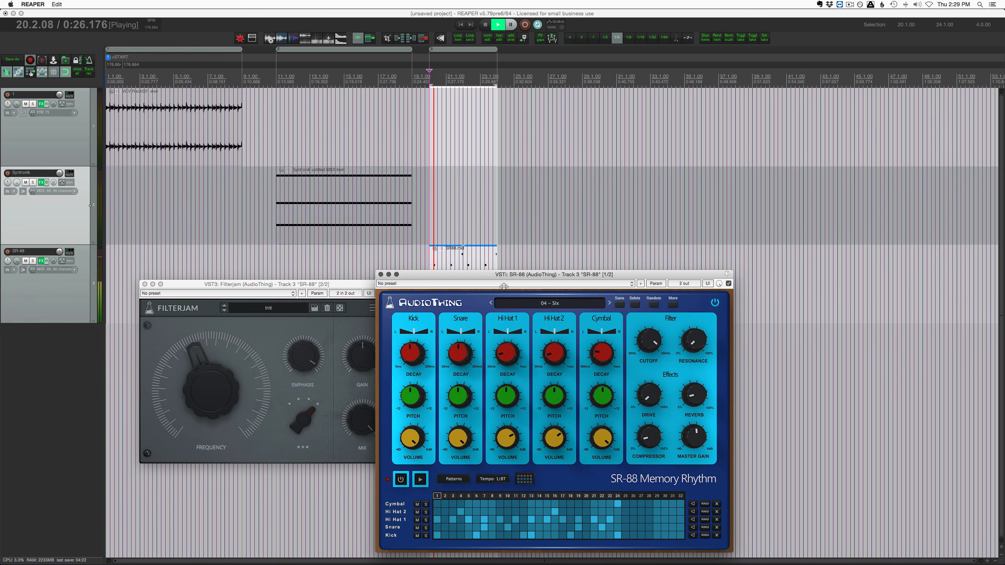
left_click_drag(503, 274, 579, 210)
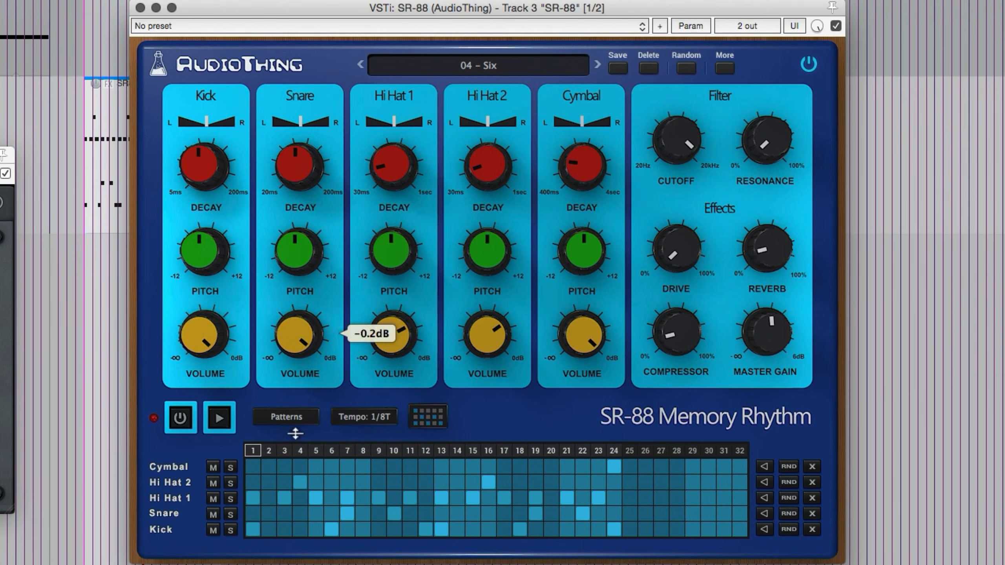
left_click_drag(387, 343, 390, 467)
left_click_drag(481, 343, 483, 483)
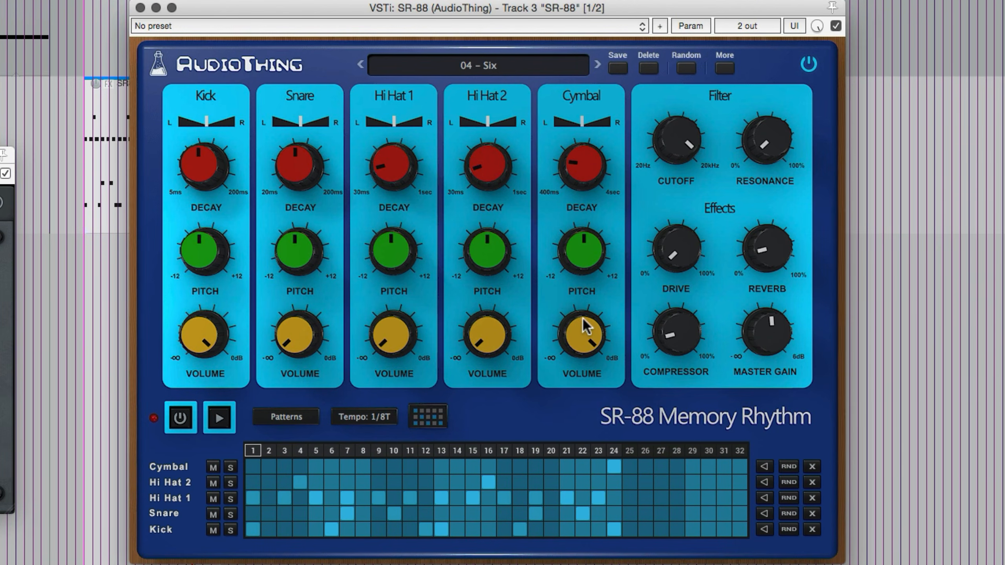
left_click_drag(581, 319, 561, 522)
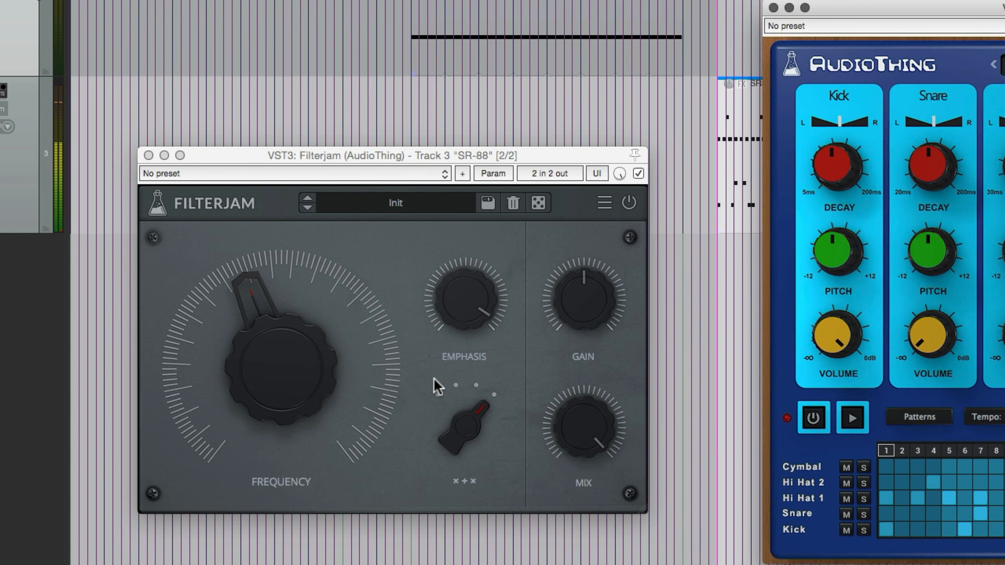
- Sweep Filterjam's Frequency on the isolated kick to 19% in ×+×, 45% in ×++ and 34% in ++× mode
left_click_drag(245, 348, 399, 419)
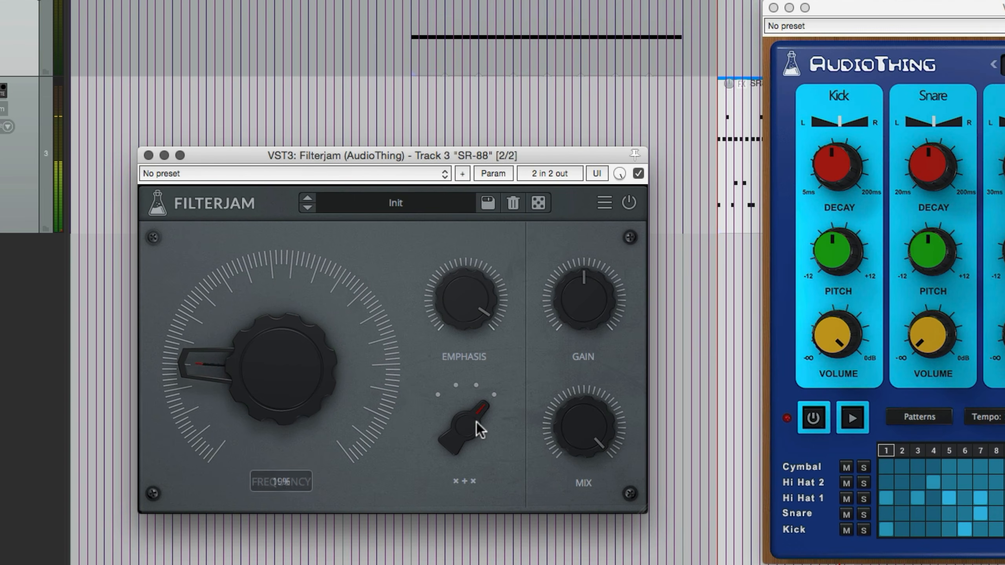
left_click_drag(472, 451, 470, 460)
left_click_drag(272, 362, 262, 275)
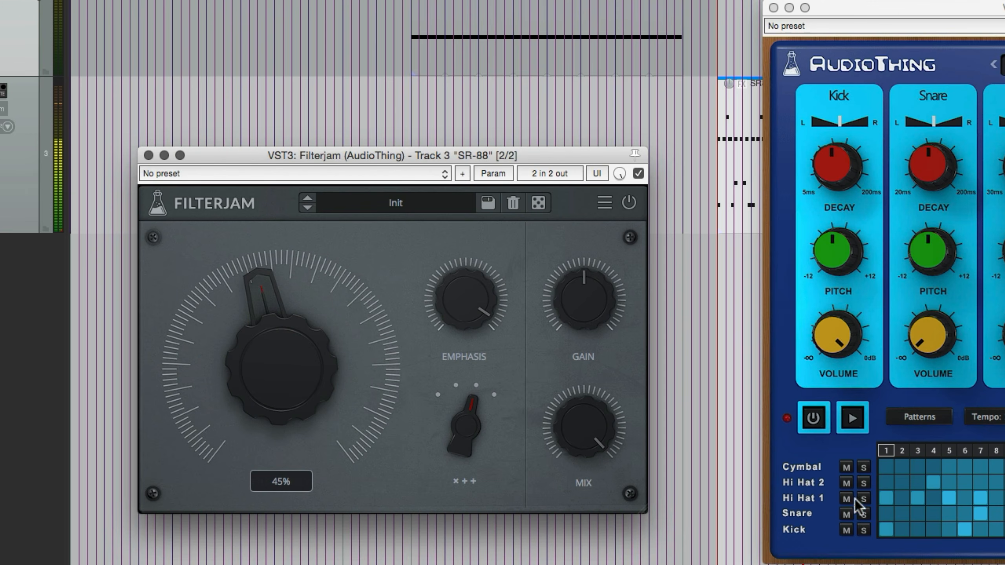
left_click_drag(474, 448, 476, 479)
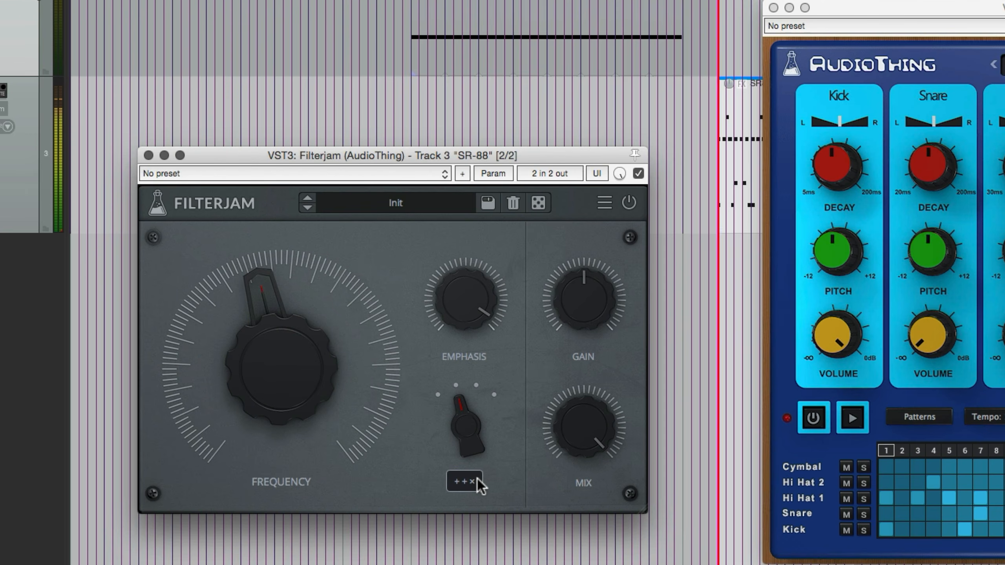
left_click_drag(316, 425, 307, 364)
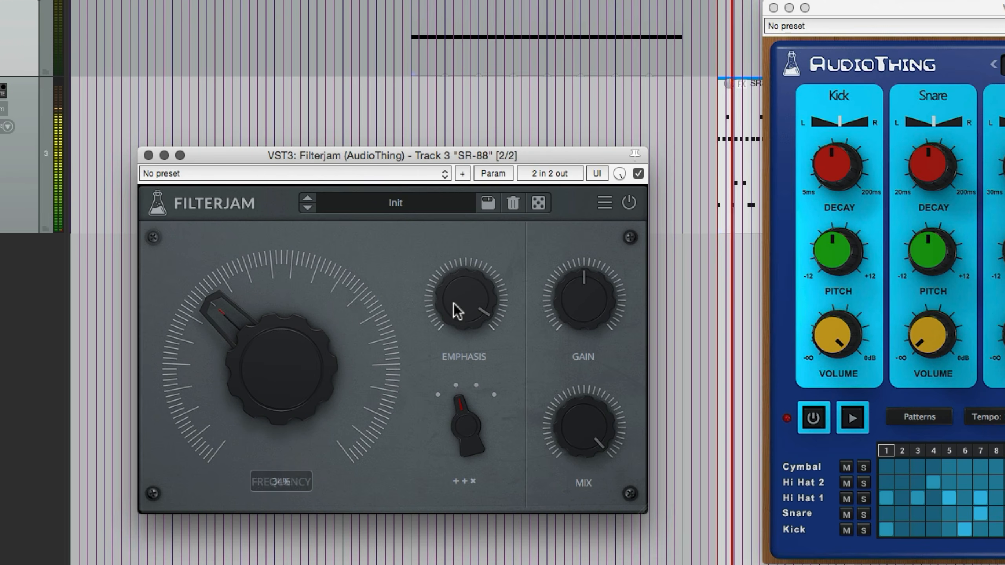
- Reduce Filterjam's Emphasis, sweep the Frequency knob up on the kick and stop playback
left_click_drag(457, 309, 452, 363)
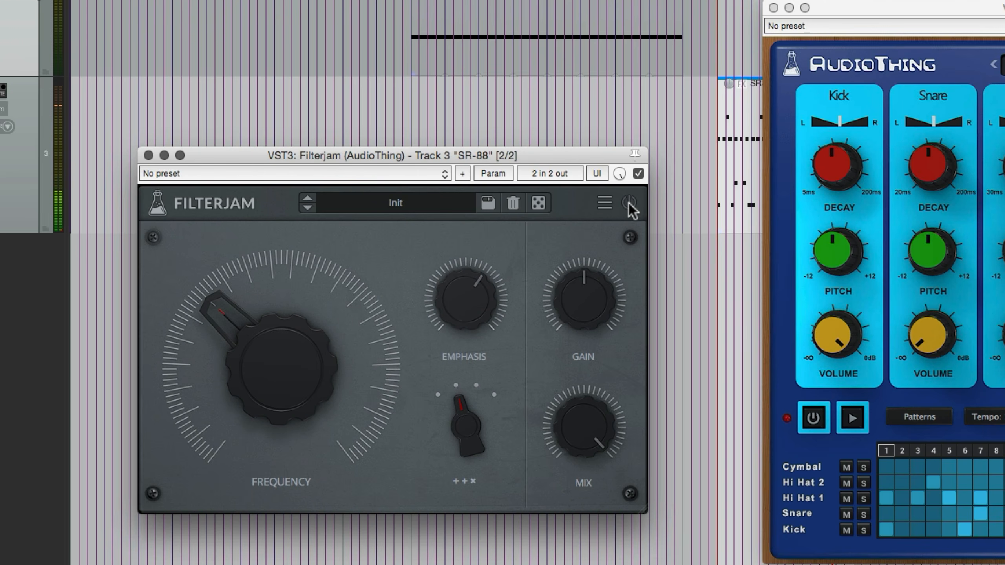
left_click_drag(299, 320, 284, 274)
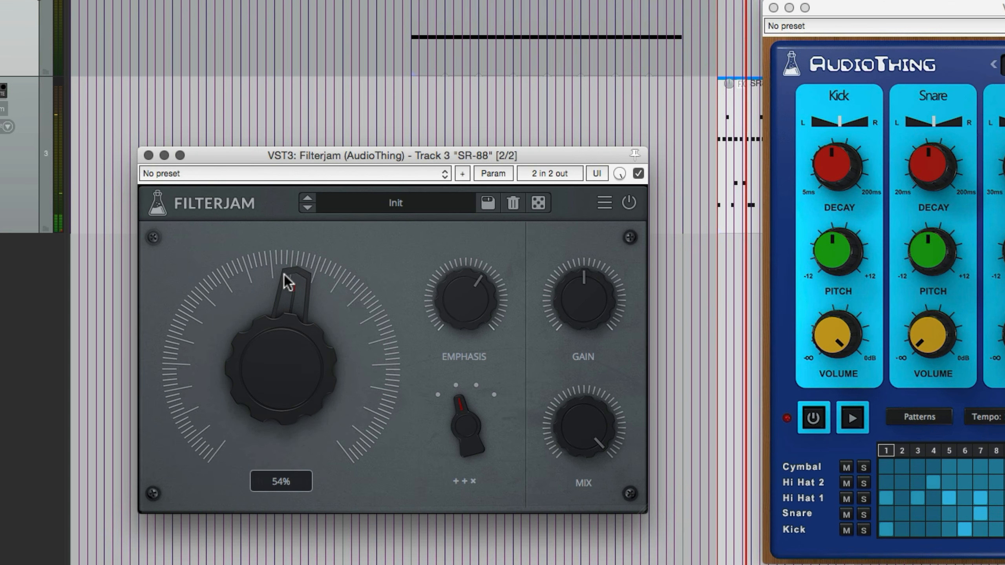
left_click_drag(278, 320, 276, 184)
key("space")
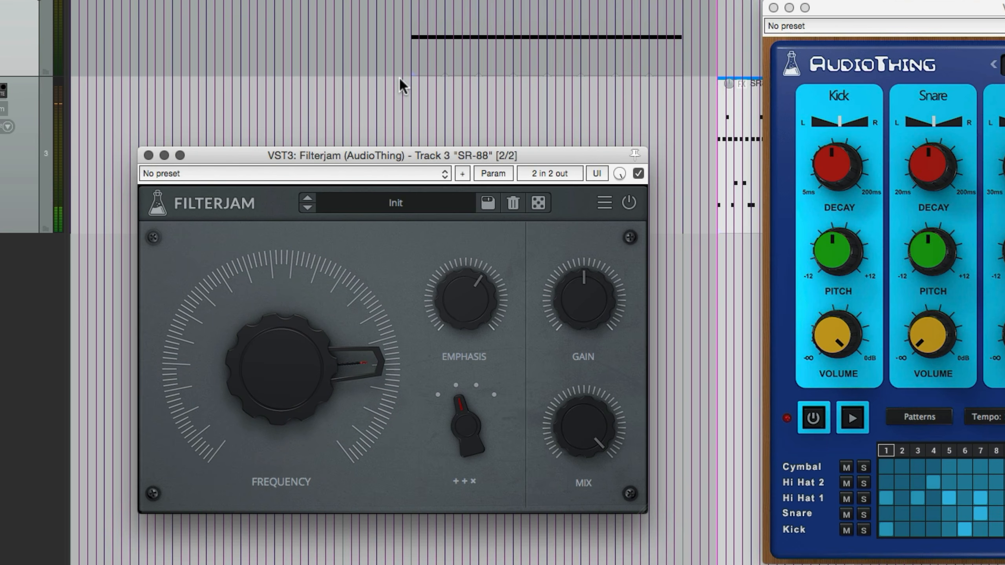